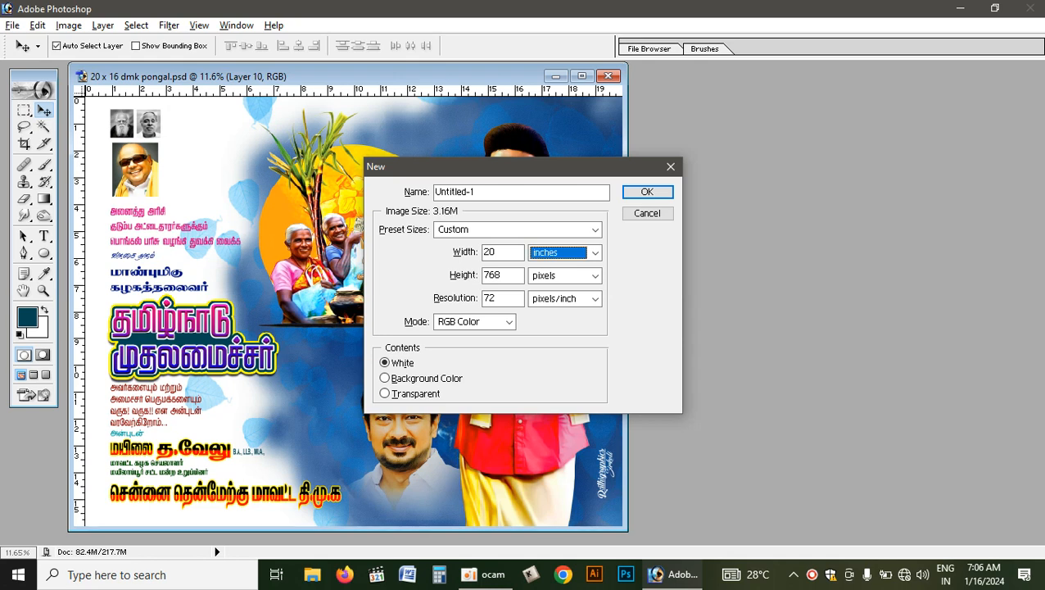
Set the new document's height to 16 inches and resolution to 300 pixels/inch, keeping the 20-inch width, and create it
{"action": "type", "text": "16"}
{"action": "key", "text": "Tab"}
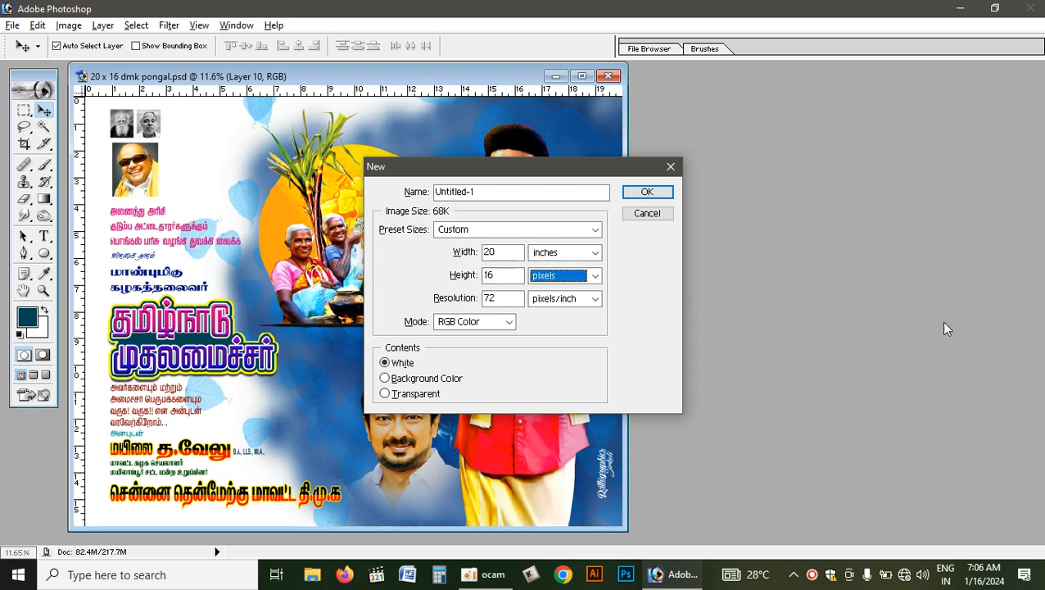
{"action": "key", "text": "Down"}
{"action": "key", "text": "Tab"}
{"action": "type", "text": "3"}
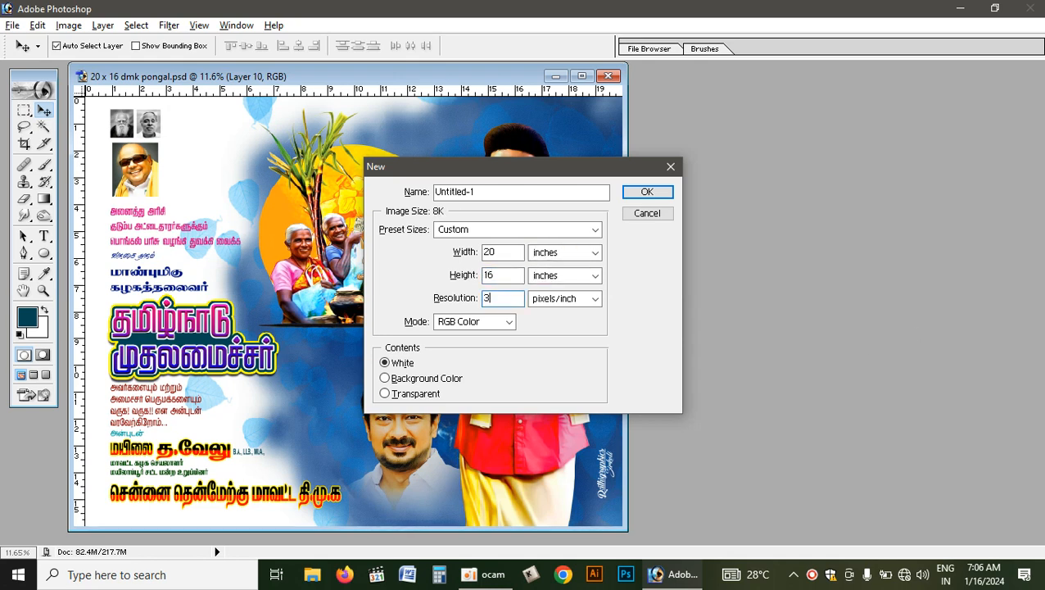
{"action": "type", "text": "00"}
{"action": "key", "text": "Return"}
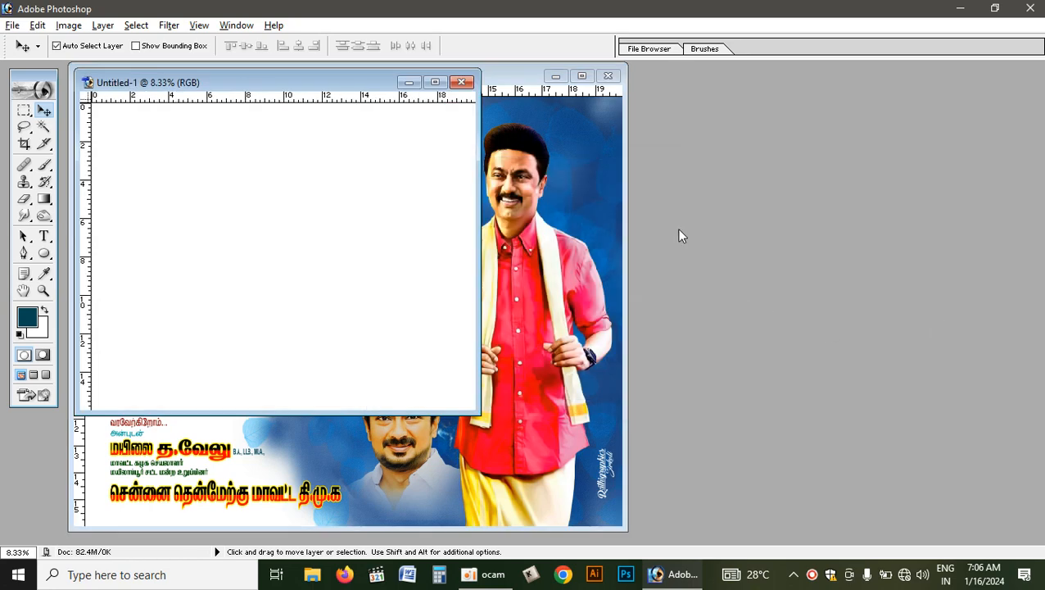
Check the image size of 20 x 16 dmk pongal.psd and leave its dimensions unaltered
{"action": "left_click", "coordinate": [590, 143]}
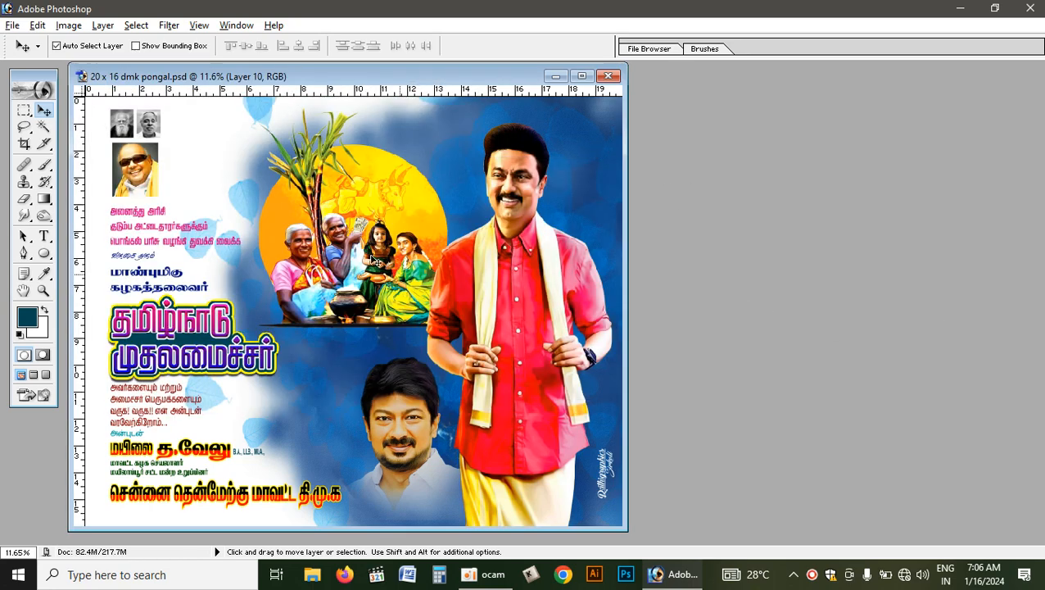
{"action": "left_click", "coordinate": [68, 25]}
{"action": "left_click", "coordinate": [121, 144]}
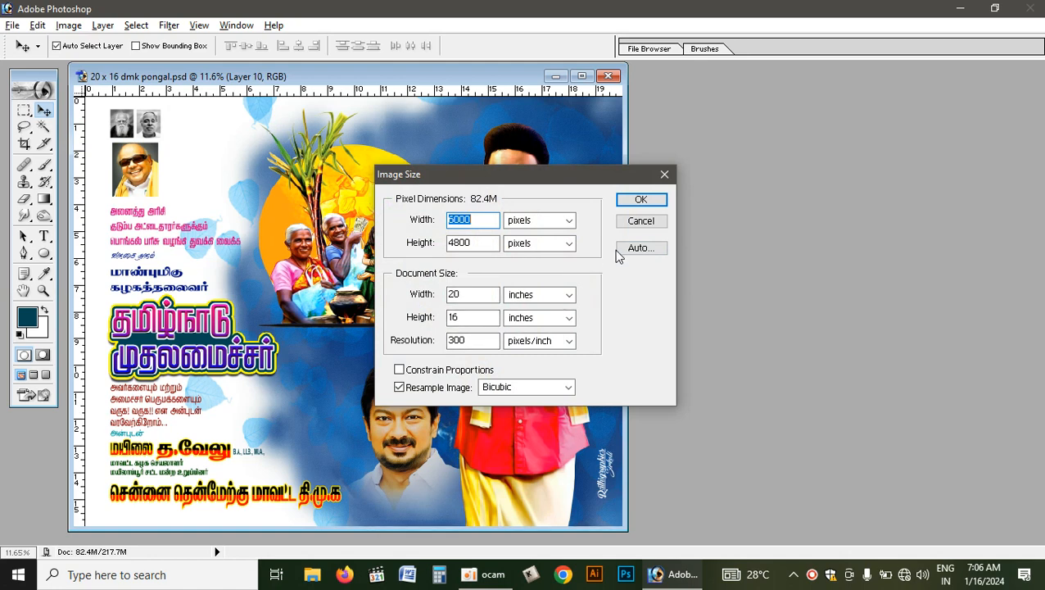
{"action": "left_click", "coordinate": [647, 224]}
Arrange the poster and the blank document so both are accessible, each fitted to the screen
{"action": "left_click_drag", "start_coordinate": [492, 81], "coordinate": [752, 102]}
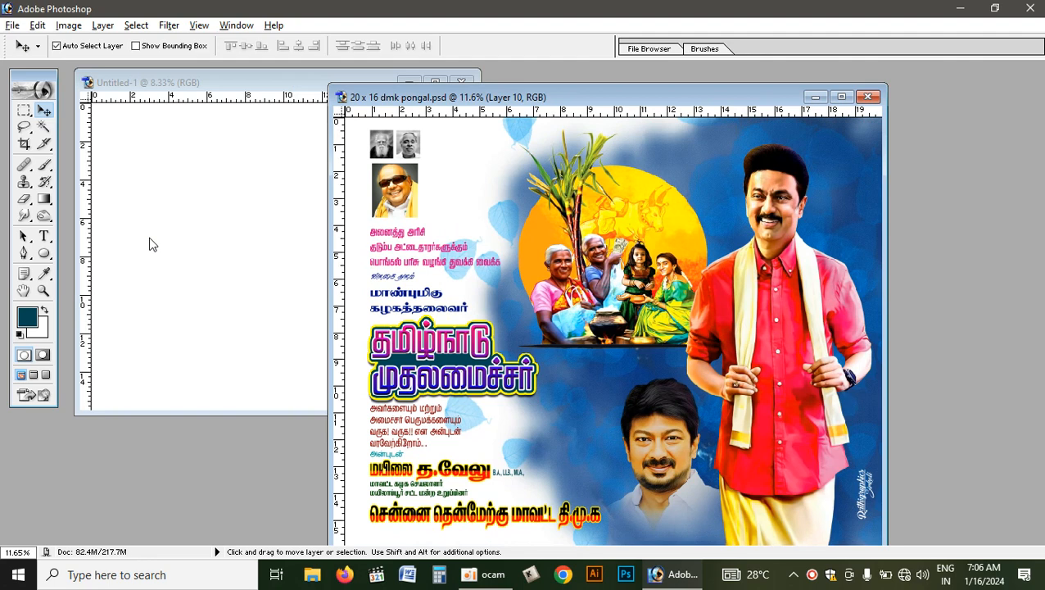
{"action": "key", "text": "ctrl+0"}
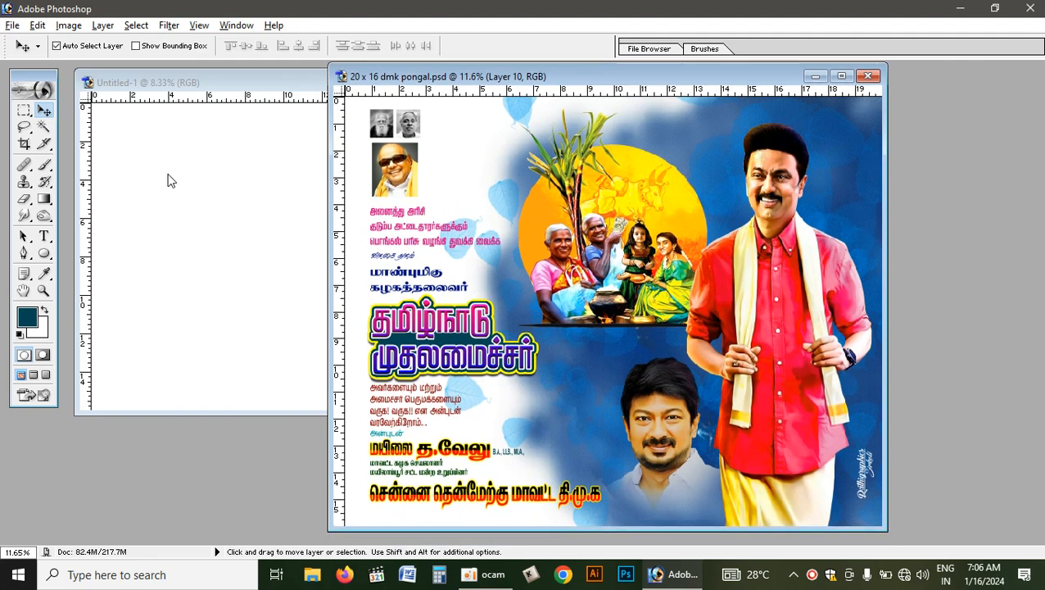
{"action": "left_click", "coordinate": [168, 180]}
{"action": "key", "text": "ctrl+0"}
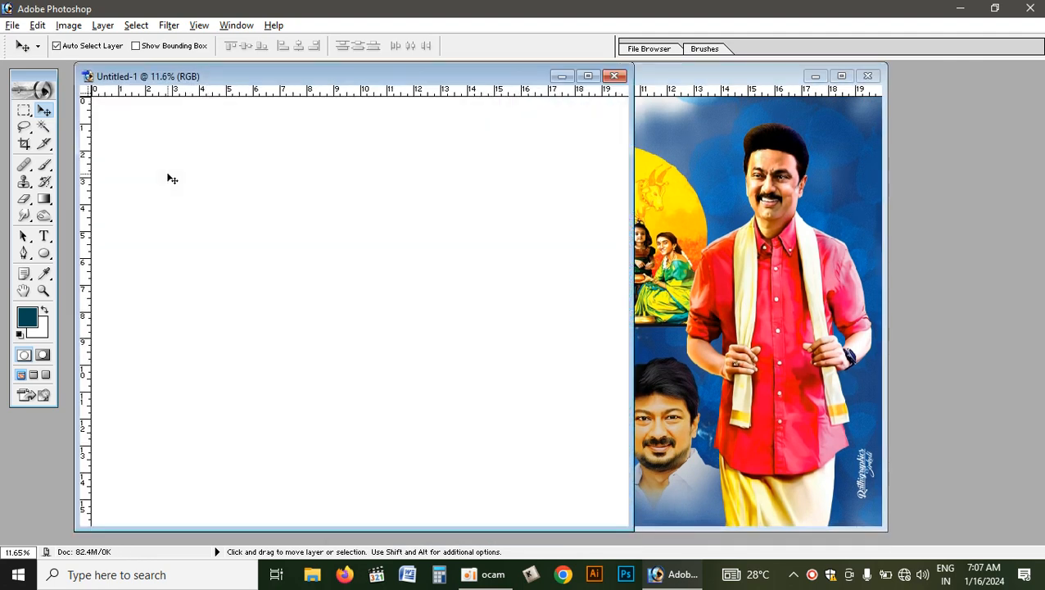
Copy the blue leaf background layer from the Pongal poster into Untitled-1 and align it with the canvas
{"action": "left_click", "coordinate": [707, 148]}
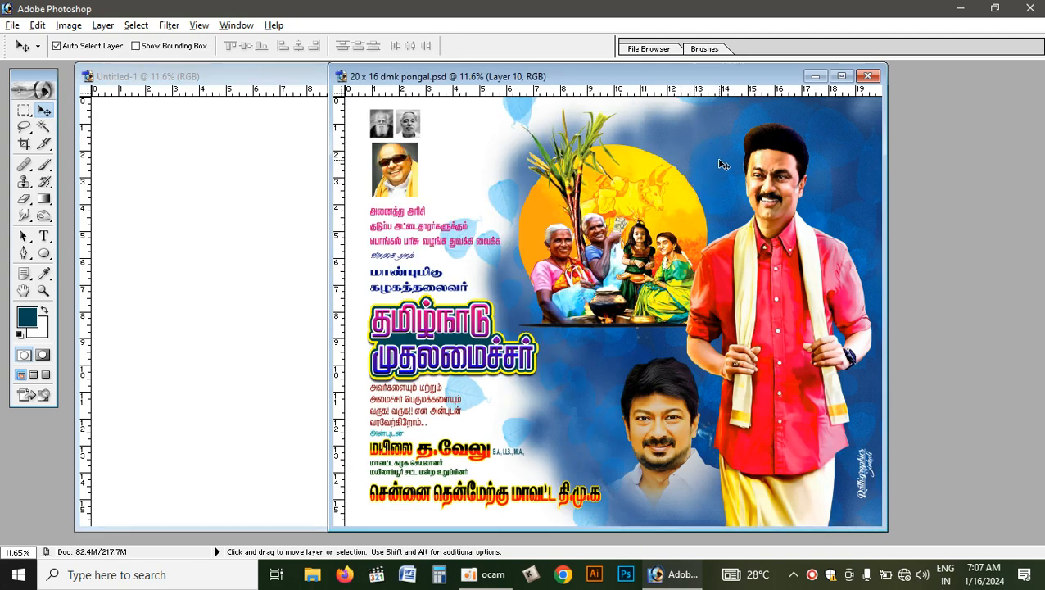
{"action": "left_click_drag", "start_coordinate": [725, 168], "coordinate": [248, 204]}
{"action": "left_click", "coordinate": [589, 76]}
{"action": "left_click_drag", "start_coordinate": [485, 221], "coordinate": [696, 227]}
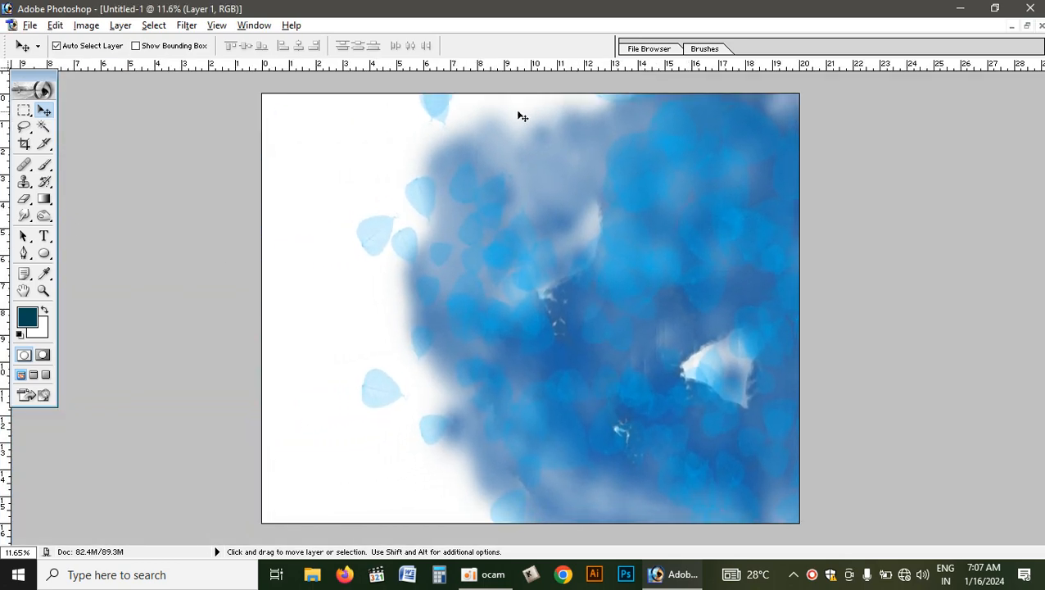
{"action": "left_click", "coordinate": [1027, 26]}
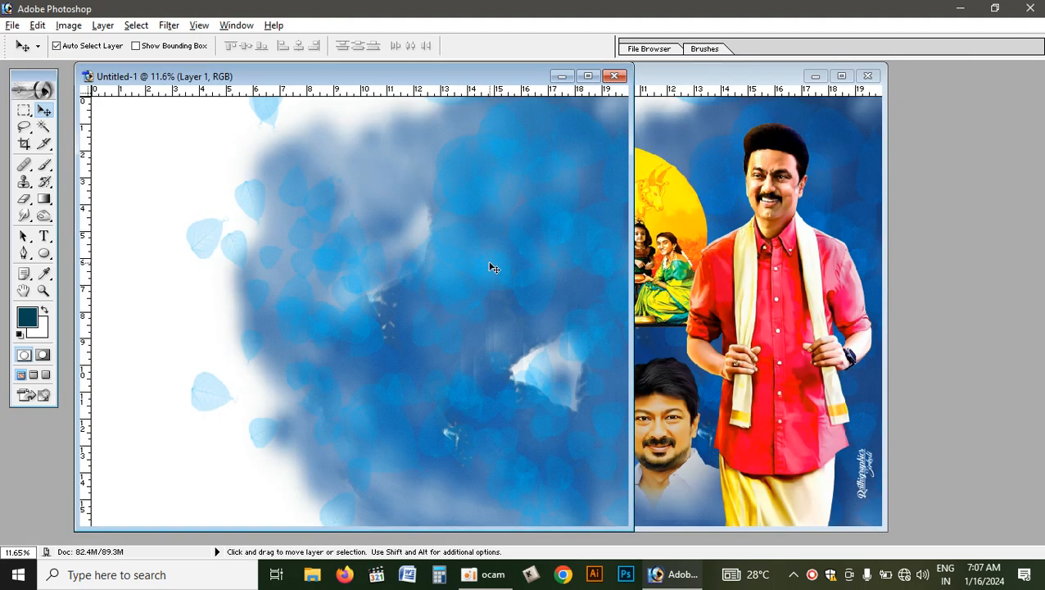
Copy the linked portraits and text layers from the Pongal poster into Untitled-1 and position them about 1 inch from the left edge
{"action": "left_click", "coordinate": [711, 202]}
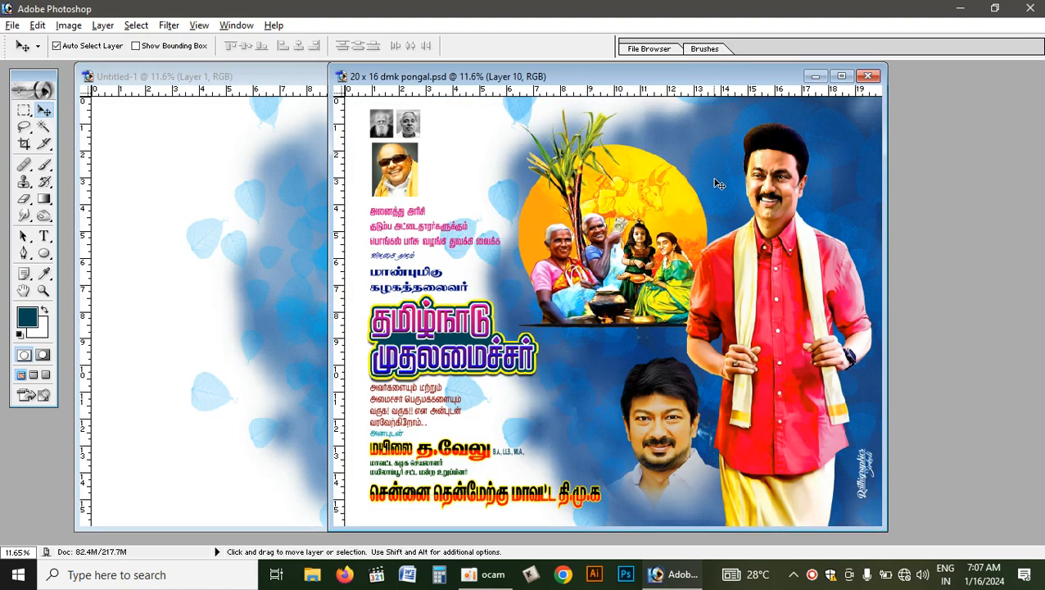
{"action": "left_click", "coordinate": [434, 326]}
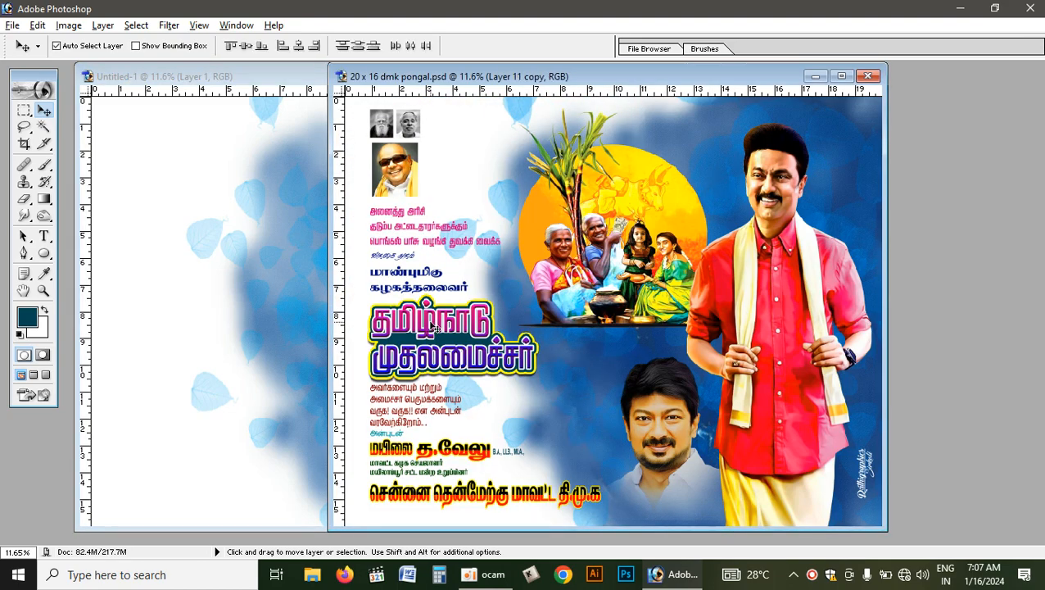
{"action": "left_click_drag", "start_coordinate": [428, 308], "coordinate": [233, 296]}
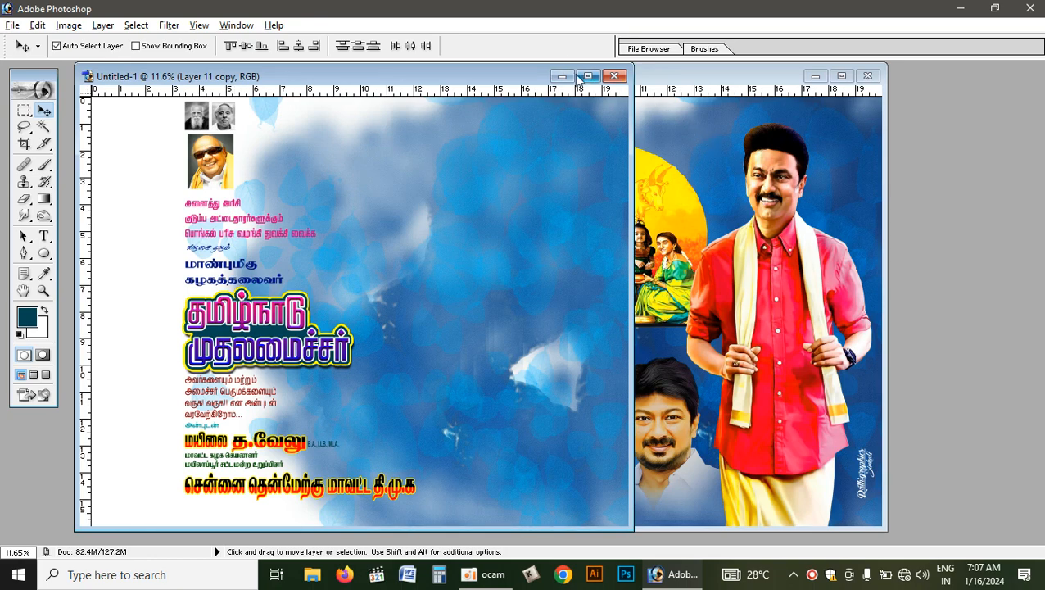
{"action": "left_click", "coordinate": [585, 76]}
{"action": "left_click_drag", "start_coordinate": [337, 157], "coordinate": [318, 176]}
{"action": "left_click", "coordinate": [478, 154]}
{"action": "left_click", "coordinate": [318, 176]}
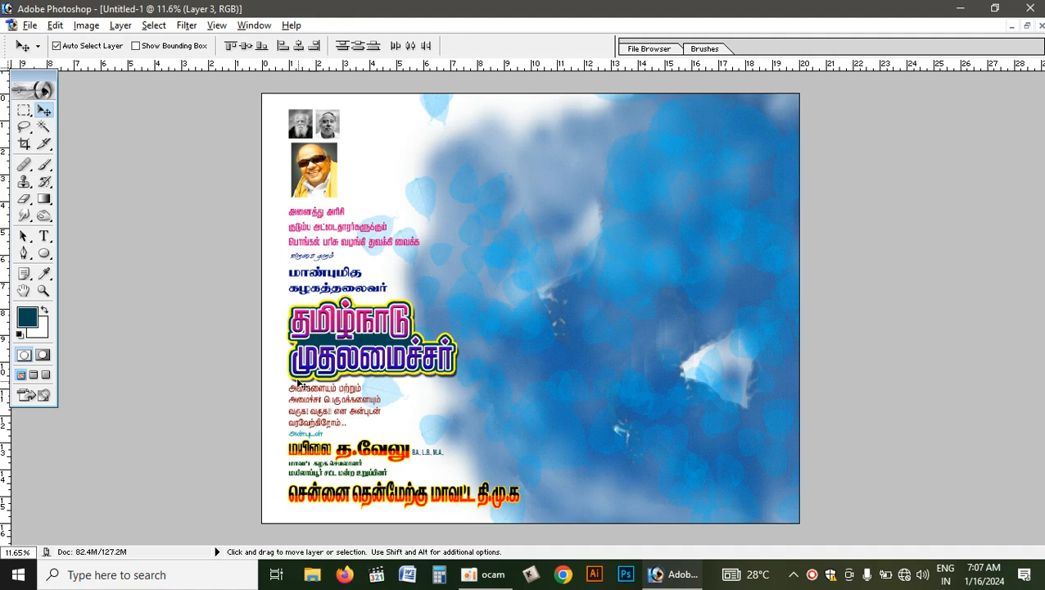
Examine the pink and blue two-line headline and the text above it at up to 50% magnification
{"action": "left_click", "coordinate": [44, 290]}
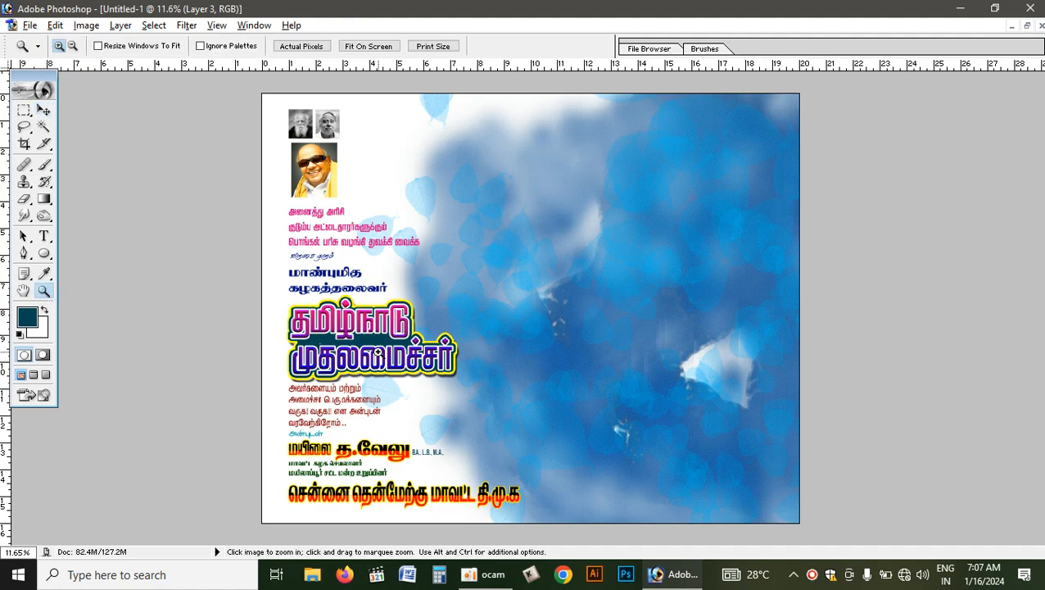
{"action": "left_click", "coordinate": [378, 353]}
{"action": "left_click", "coordinate": [379, 353]}
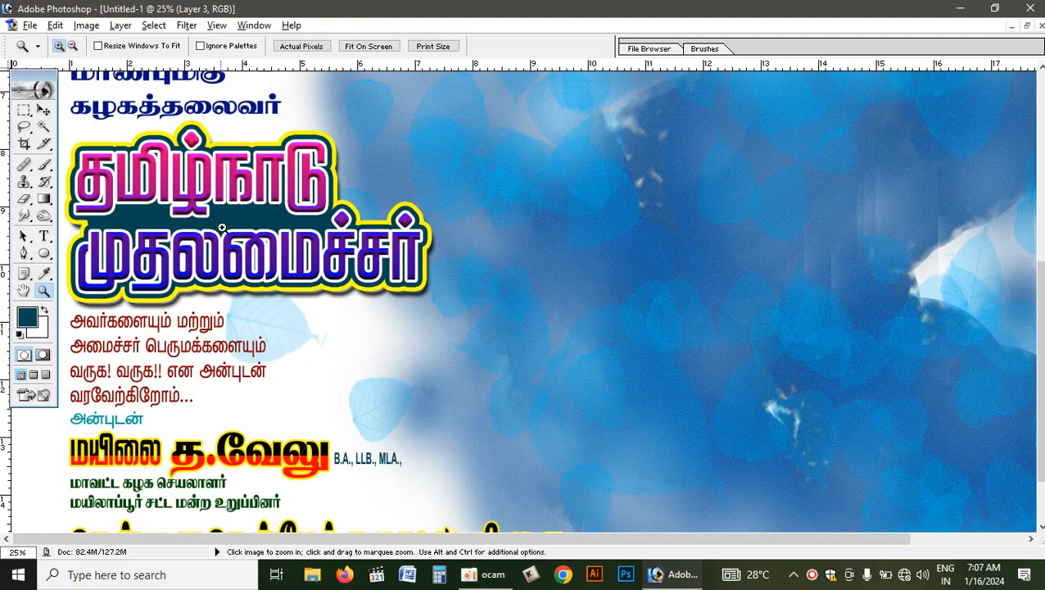
{"action": "left_click", "coordinate": [231, 209]}
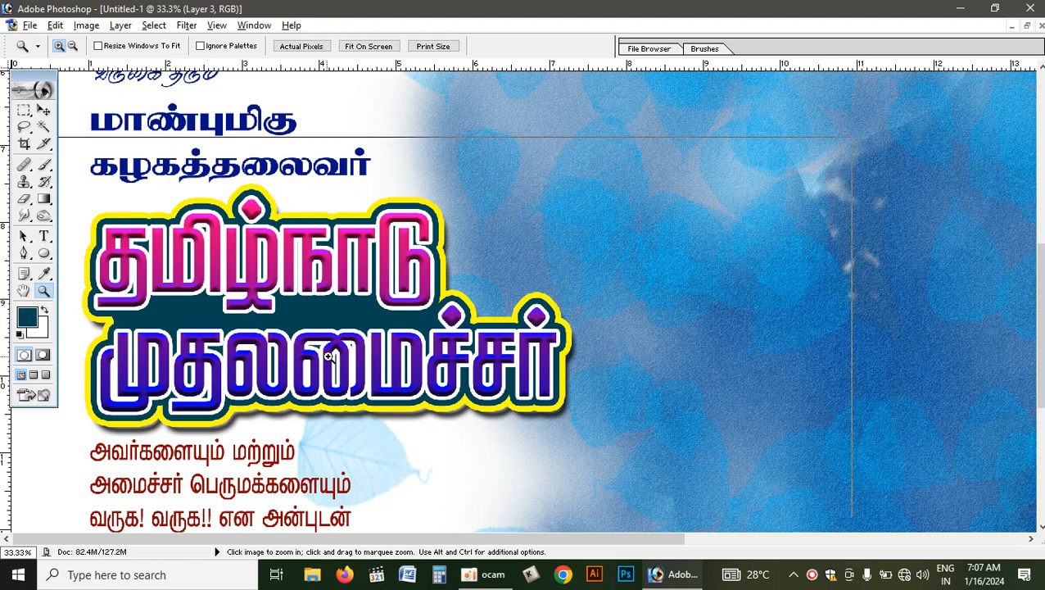
{"action": "left_click", "coordinate": [320, 351]}
{"action": "scroll", "coordinate": [616, 284], "scroll_direction": "up", "scroll_amount": 3}
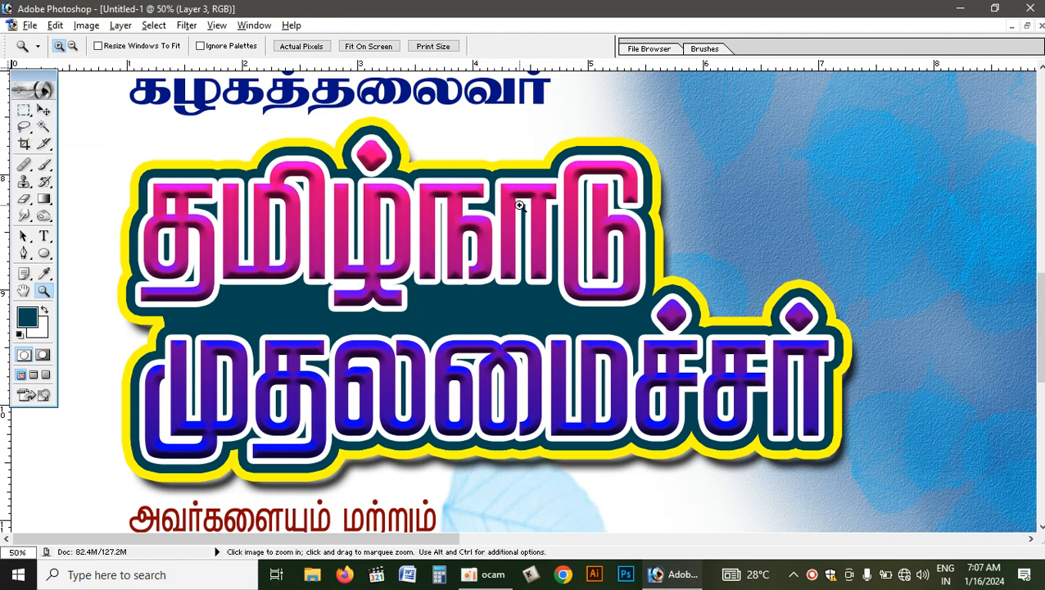
{"action": "left_click", "coordinate": [43, 110]}
{"action": "left_click", "coordinate": [367, 243]}
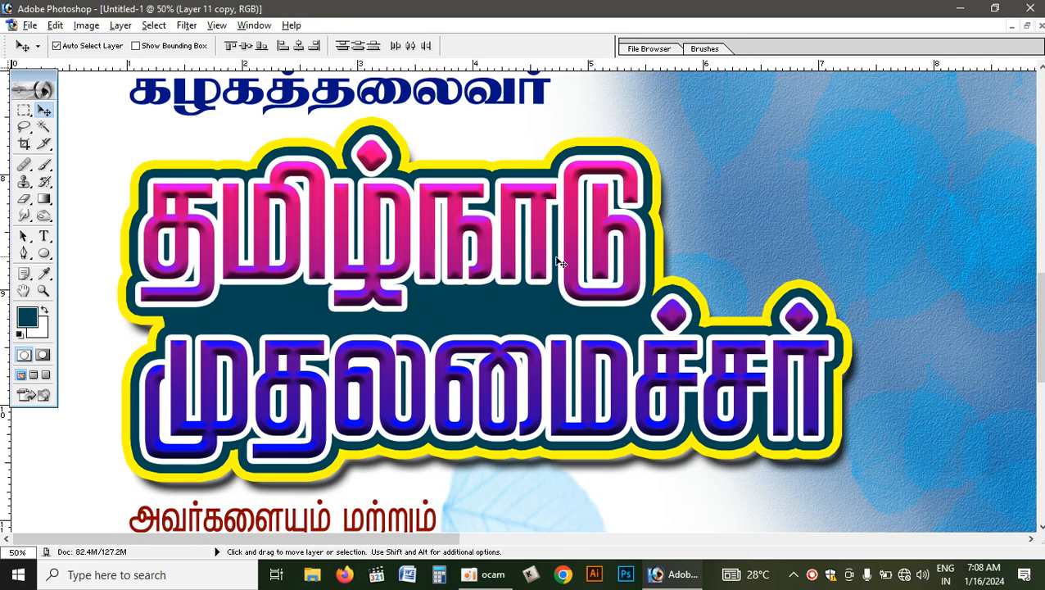
{"action": "scroll", "coordinate": [504, 336], "scroll_direction": "up", "scroll_amount": 2}
{"action": "scroll", "coordinate": [504, 335], "scroll_direction": "up", "scroll_amount": 2}
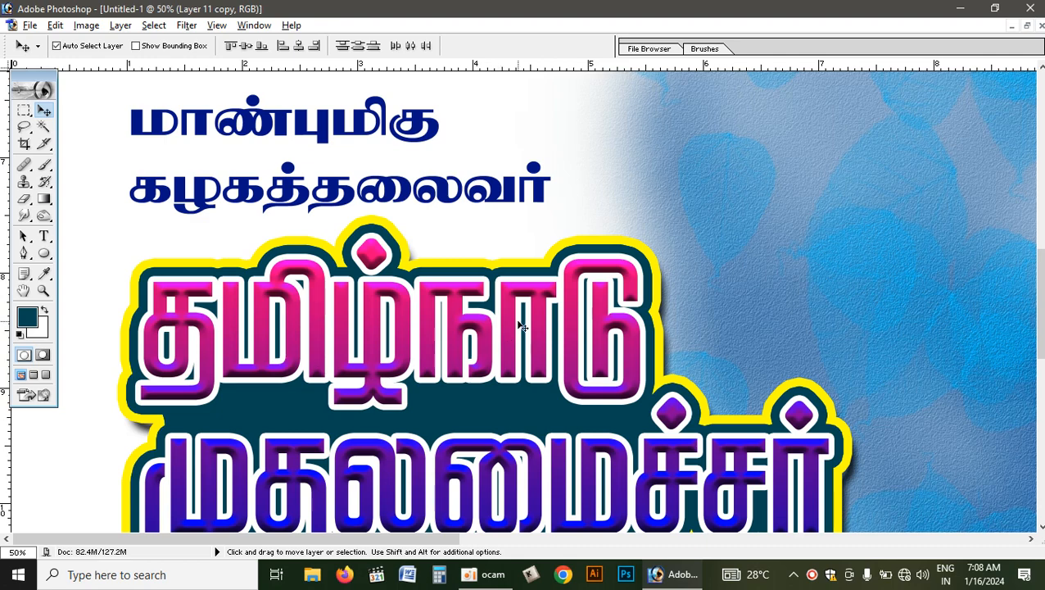
{"action": "key", "text": "ctrl+0"}
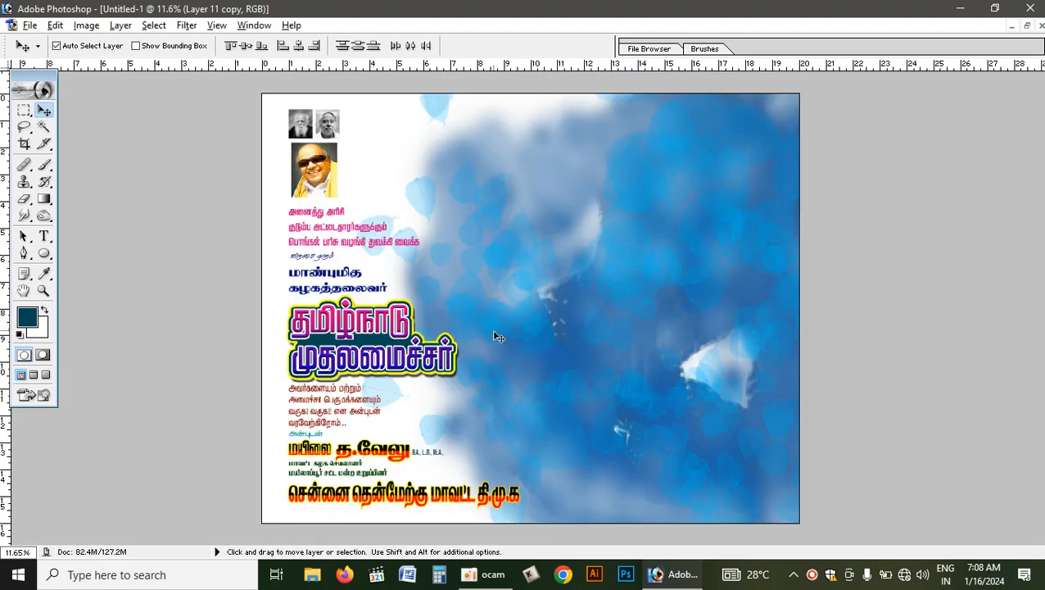
Select the colour portrait's layer and briefly hide and reshow it to check which image it holds
{"action": "key", "text": "z"}
{"action": "left_click", "coordinate": [309, 165]}
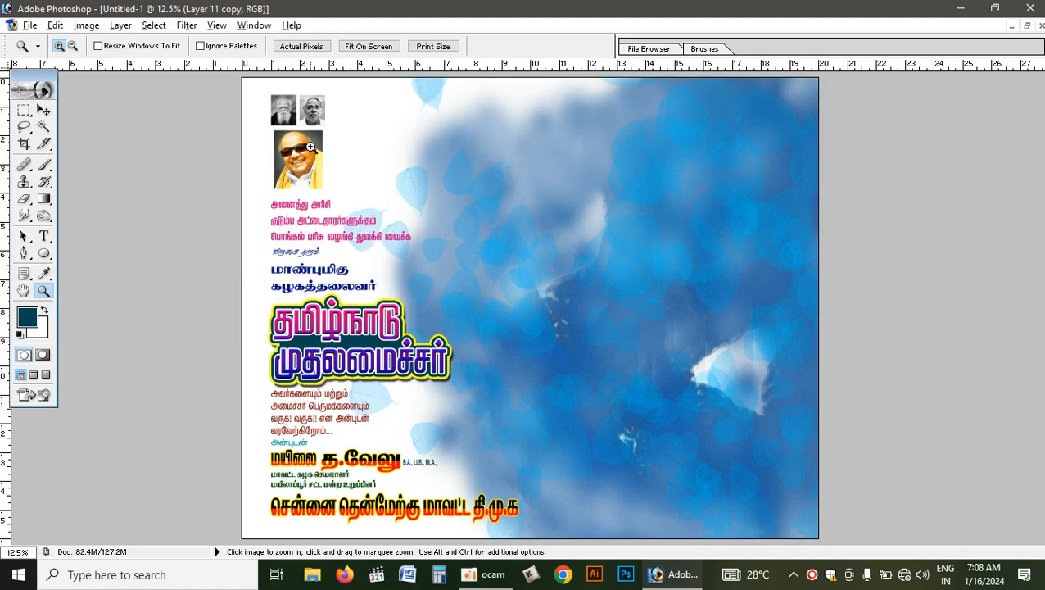
{"action": "left_click", "coordinate": [396, 222]}
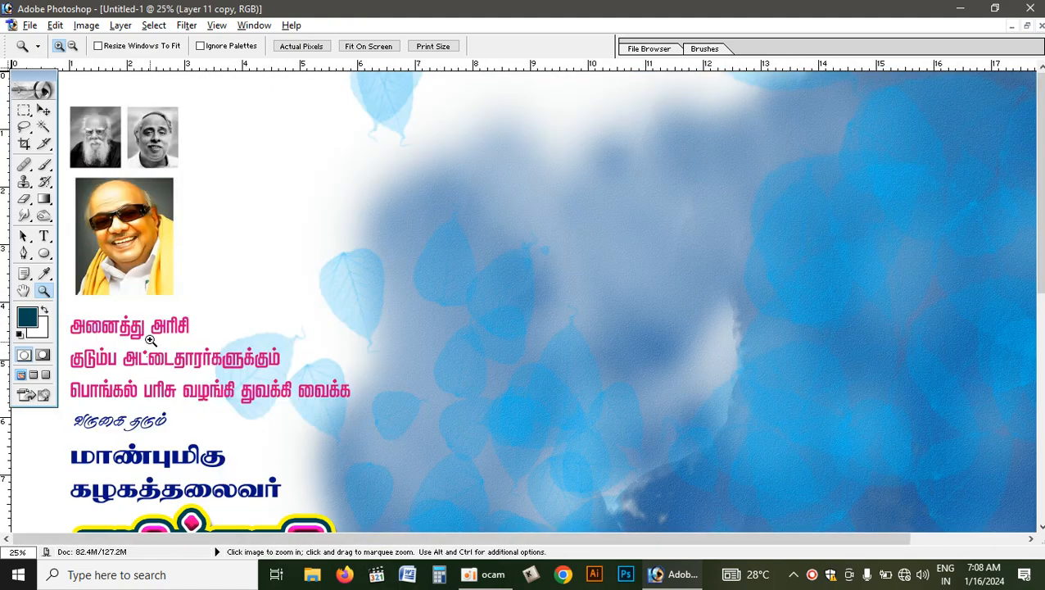
{"action": "left_click", "coordinate": [43, 109]}
{"action": "left_click", "coordinate": [428, 322]}
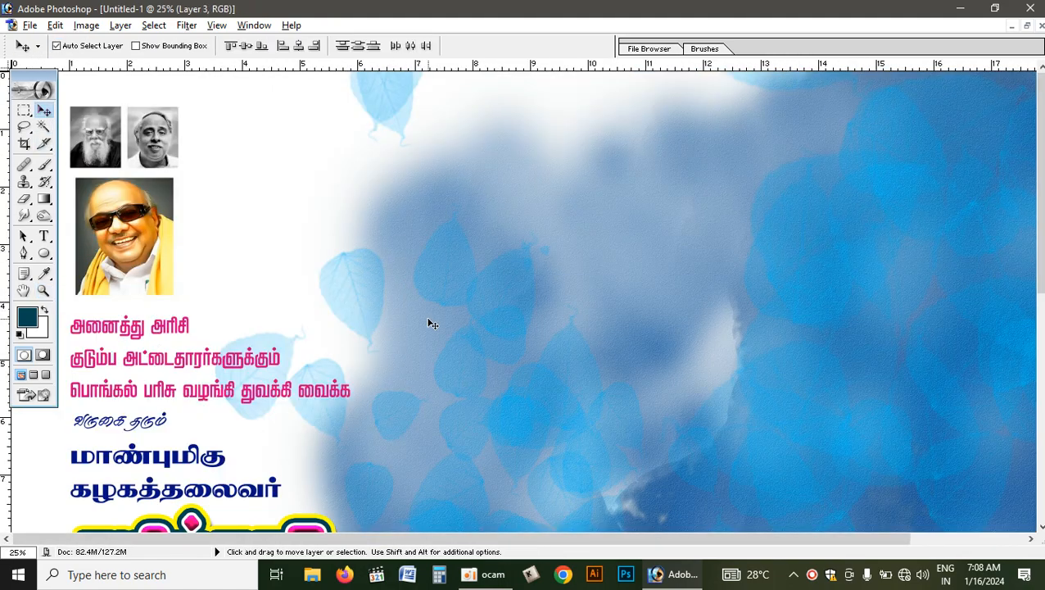
{"action": "key", "text": "F7"}
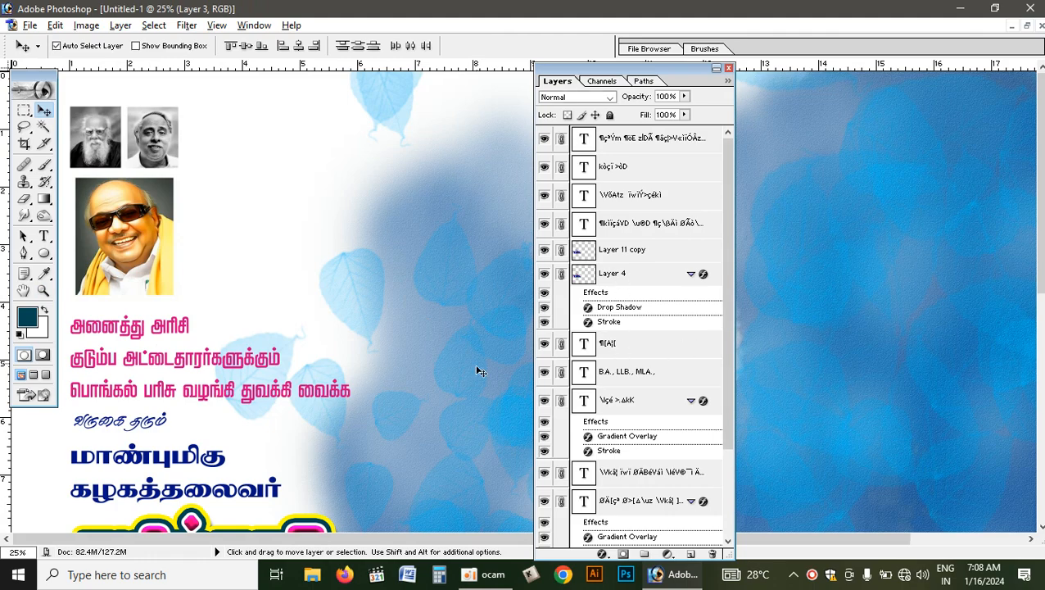
{"action": "left_click", "coordinate": [127, 255]}
{"action": "scroll", "coordinate": [592, 438], "scroll_direction": "down", "scroll_amount": 3}
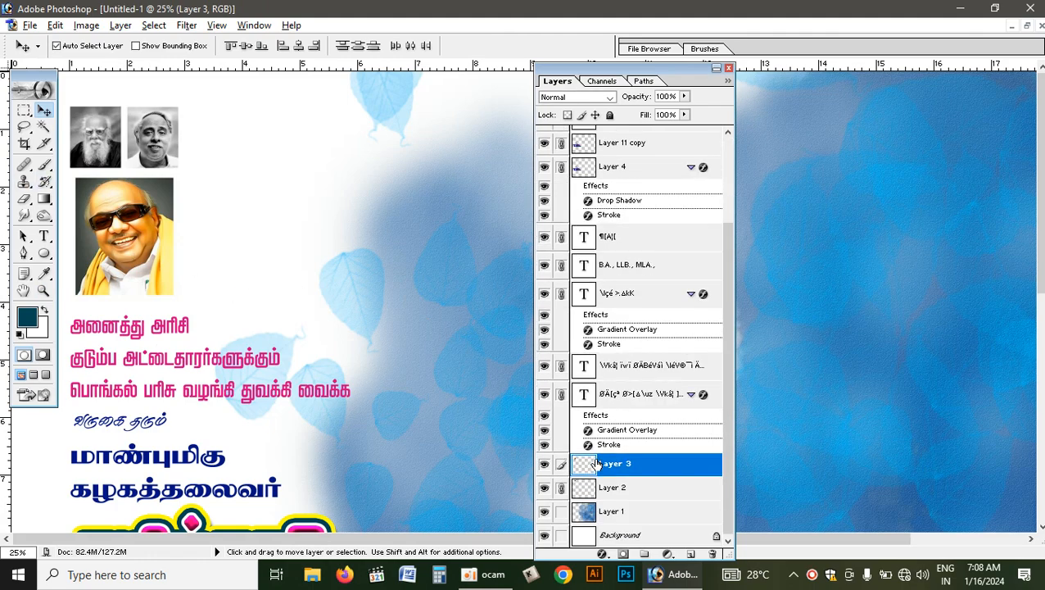
{"action": "left_click", "coordinate": [545, 464]}
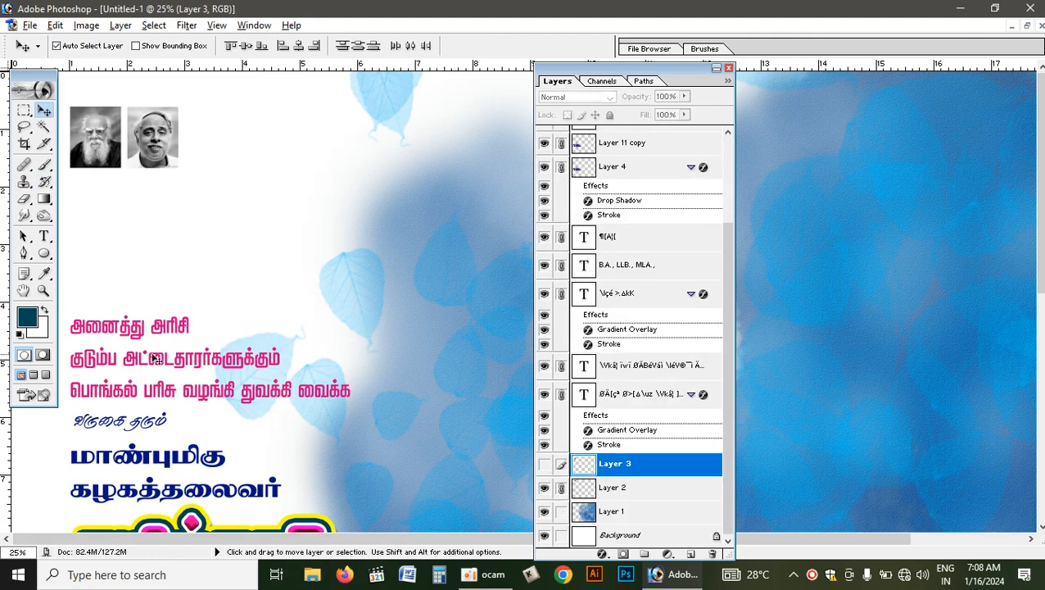
{"action": "left_click", "coordinate": [544, 465]}
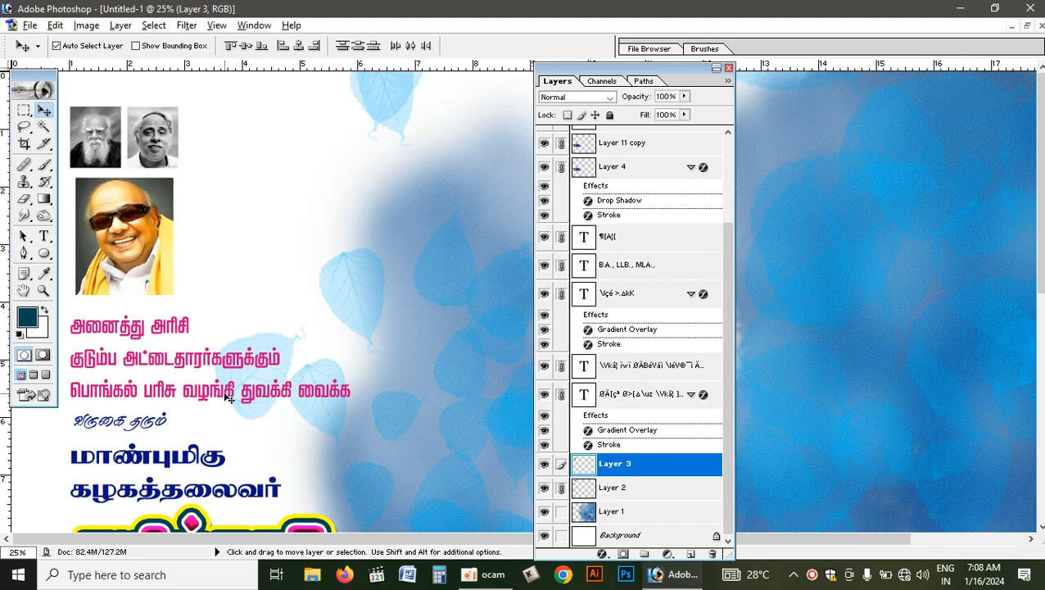
Examine the headline and the text blocks down to the poster's lower edge, with the Layers palette collapsed
{"action": "scroll", "coordinate": [230, 398], "scroll_direction": "down", "scroll_amount": 5}
{"action": "scroll", "coordinate": [230, 397], "scroll_direction": "down", "scroll_amount": 9}
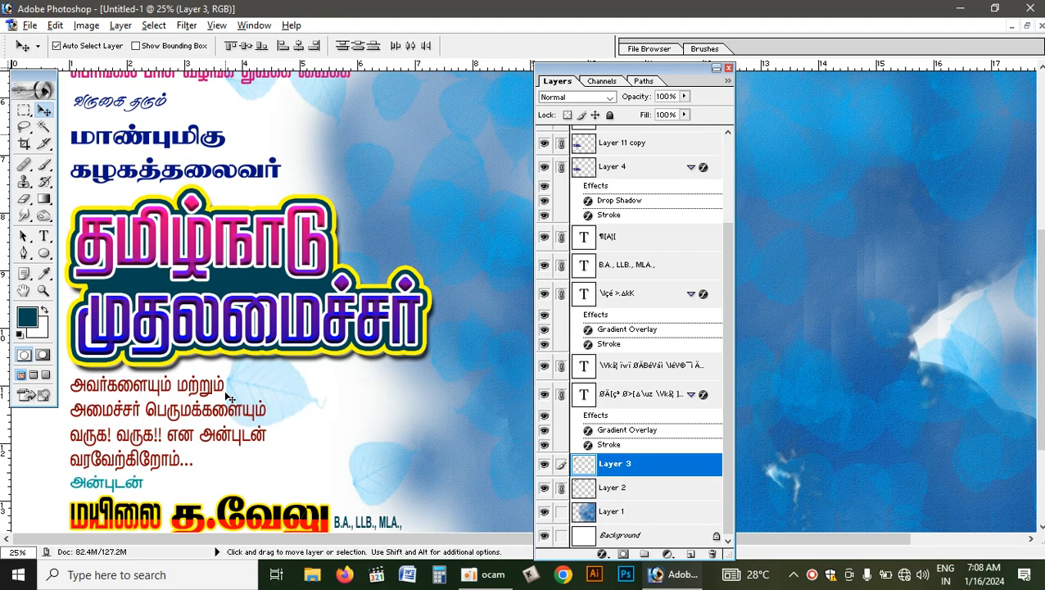
{"action": "scroll", "coordinate": [233, 398], "scroll_direction": "down", "scroll_amount": 1}
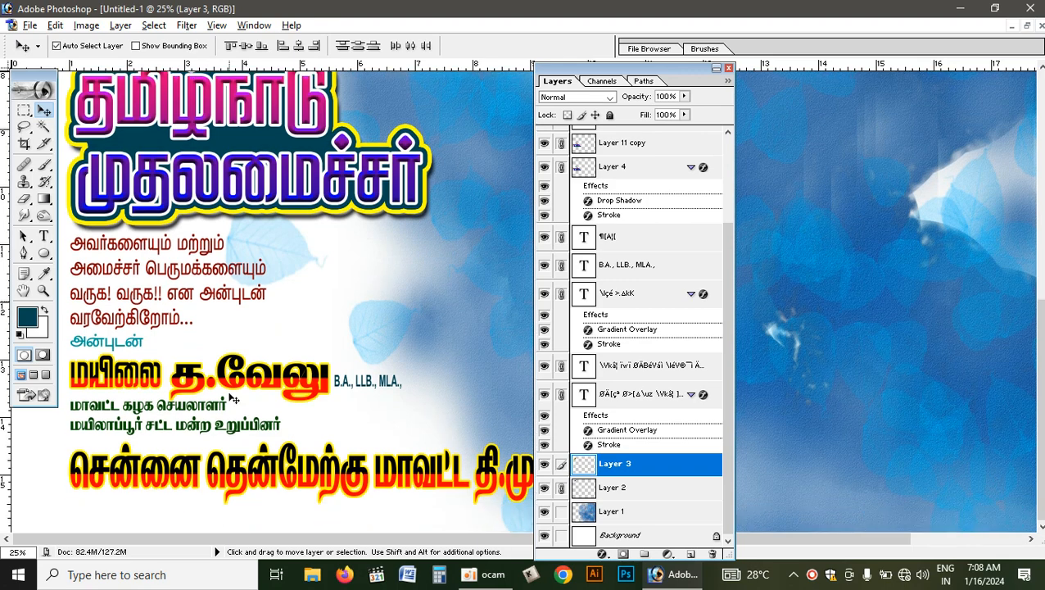
{"action": "left_click", "coordinate": [715, 69]}
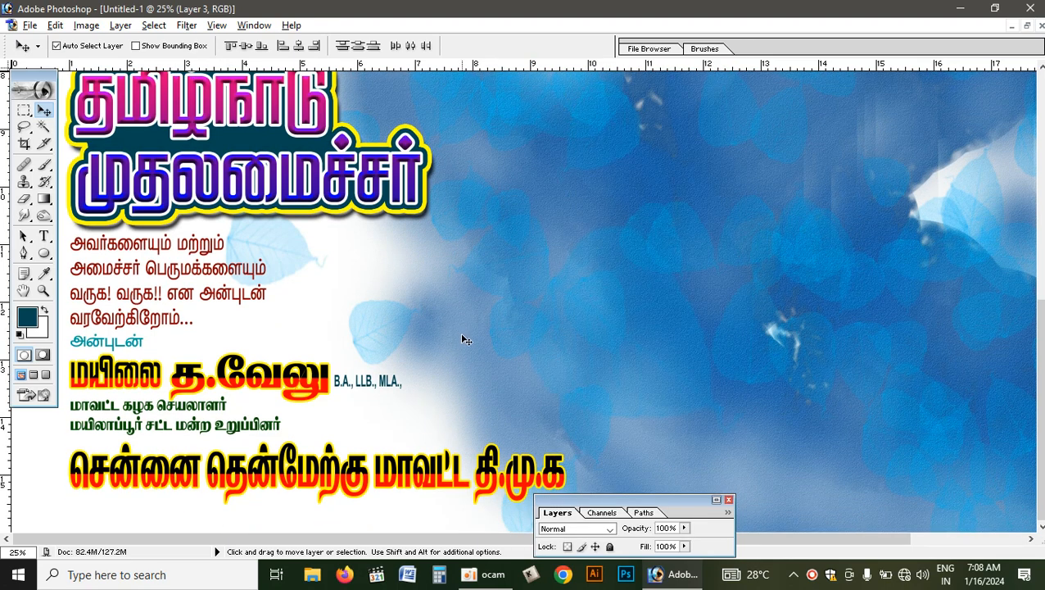
{"action": "scroll", "coordinate": [459, 348], "scroll_direction": "up", "scroll_amount": 2}
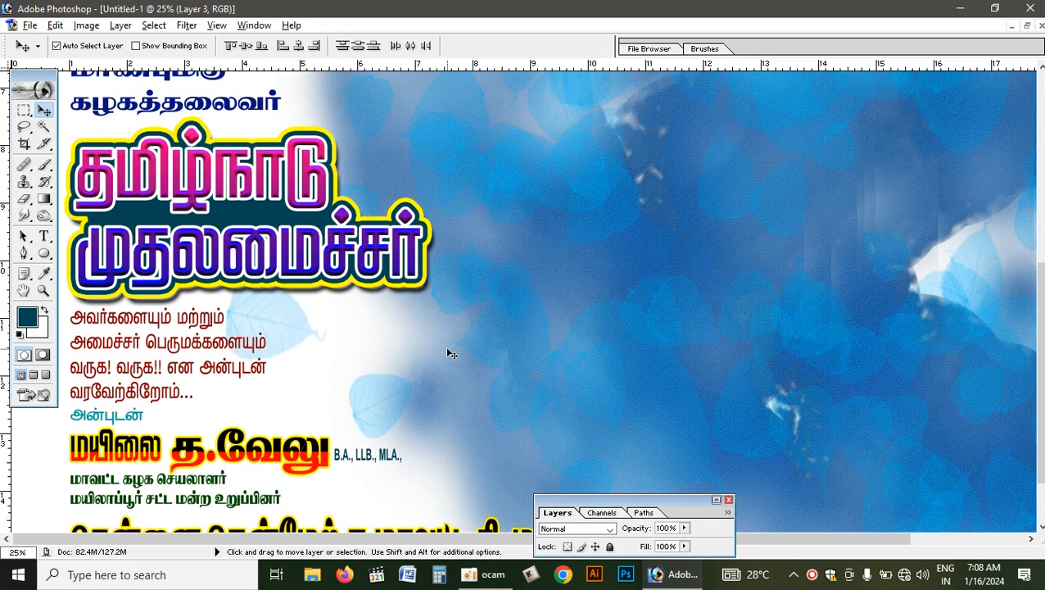
{"action": "key", "text": "ctrl+0"}
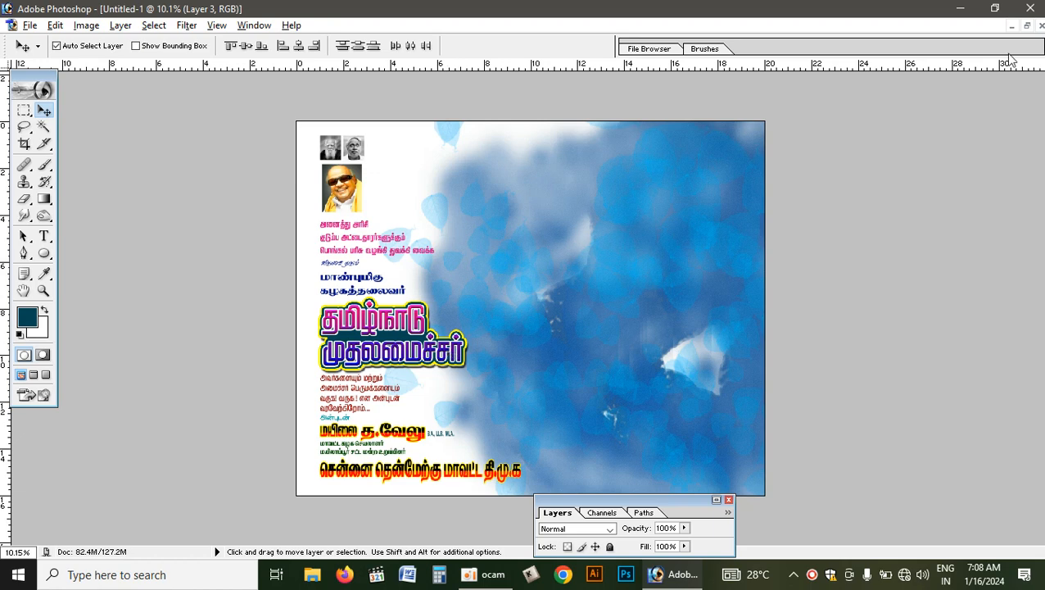
In the Pongal poster PSD, test which layers hold the large red-shirt figure and the smaller portrait by briefly moving each and undoing it
{"action": "left_click", "coordinate": [1028, 27]}
{"action": "left_click", "coordinate": [762, 272]}
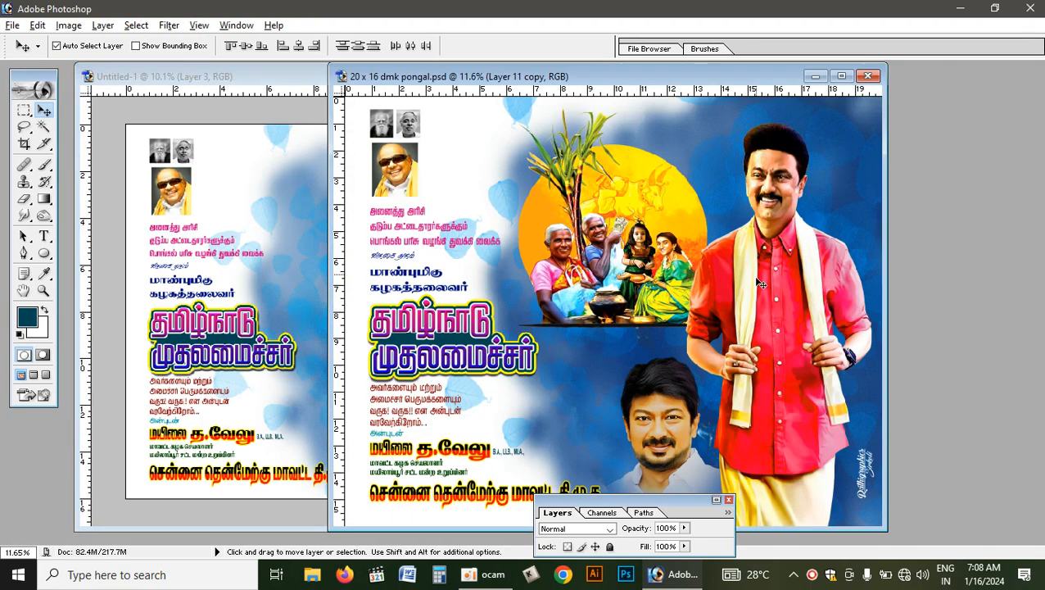
{"action": "left_click_drag", "start_coordinate": [765, 347], "coordinate": [788, 311]}
{"action": "key", "text": "ctrl+z"}
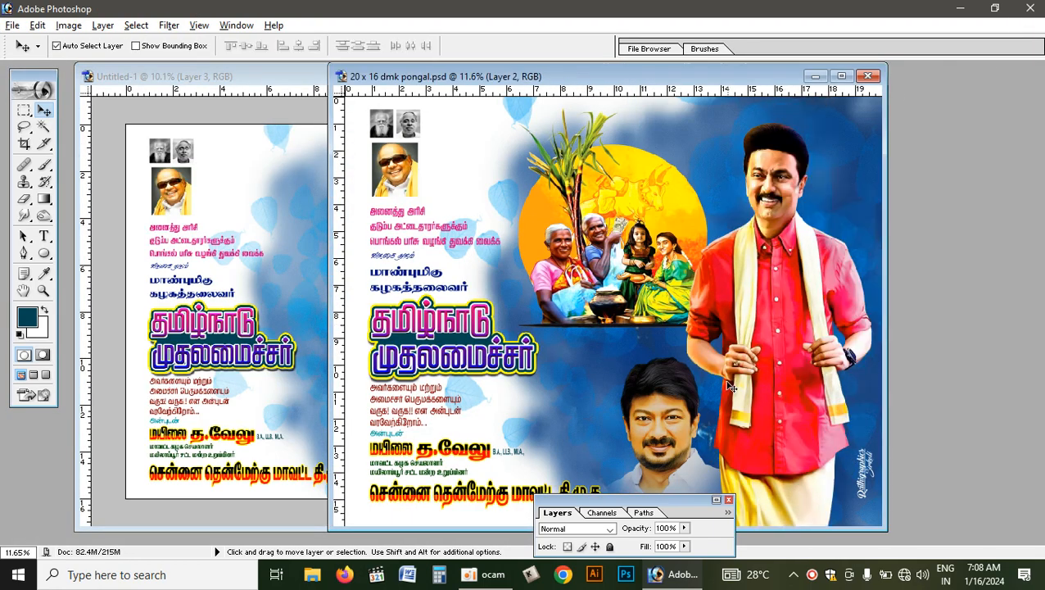
{"action": "right_click", "coordinate": [665, 407], "text": "shift"}
{"action": "left_click", "coordinate": [681, 415]}
{"action": "left_click_drag", "start_coordinate": [672, 405], "coordinate": [731, 356]}
{"action": "key", "text": "ctrl+z"}
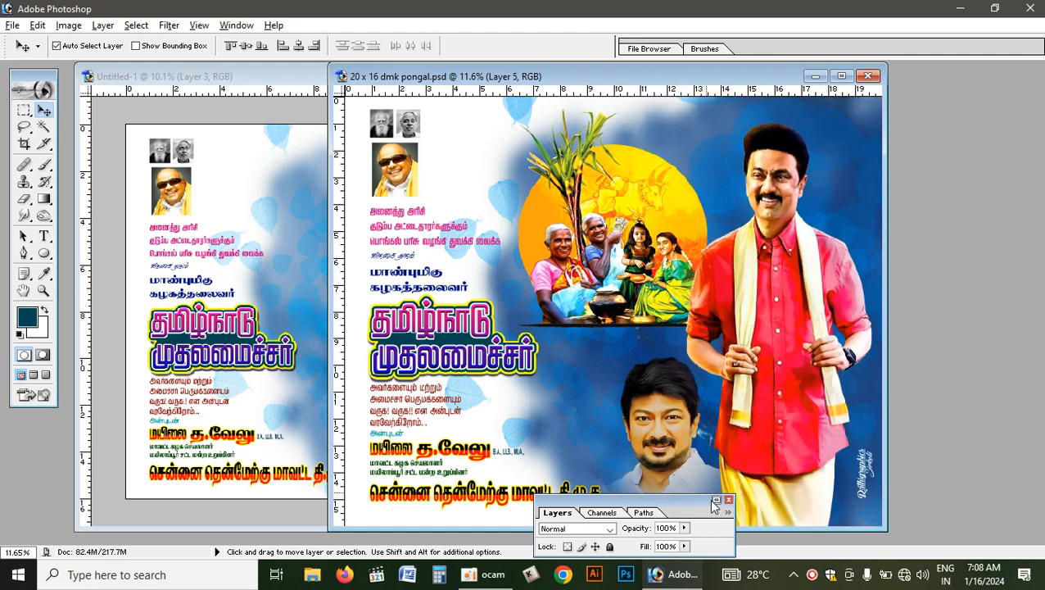
Link the layers of the red-shirt figure and smaller portrait, copy them into Untitled-1 and position them on the poster's blue right half
{"action": "left_click", "coordinate": [716, 500]}
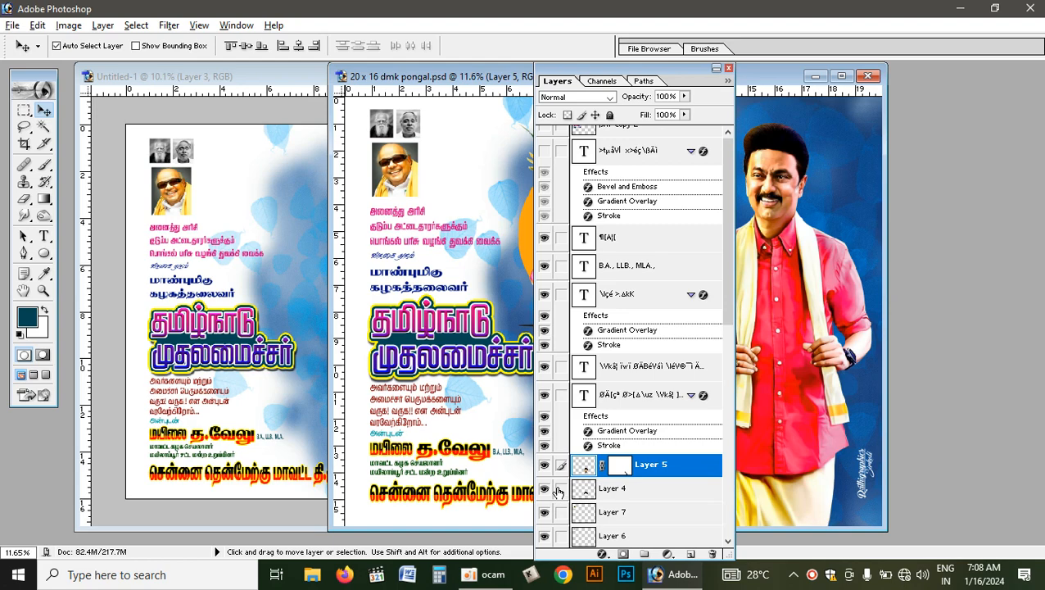
{"action": "left_click", "coordinate": [715, 69]}
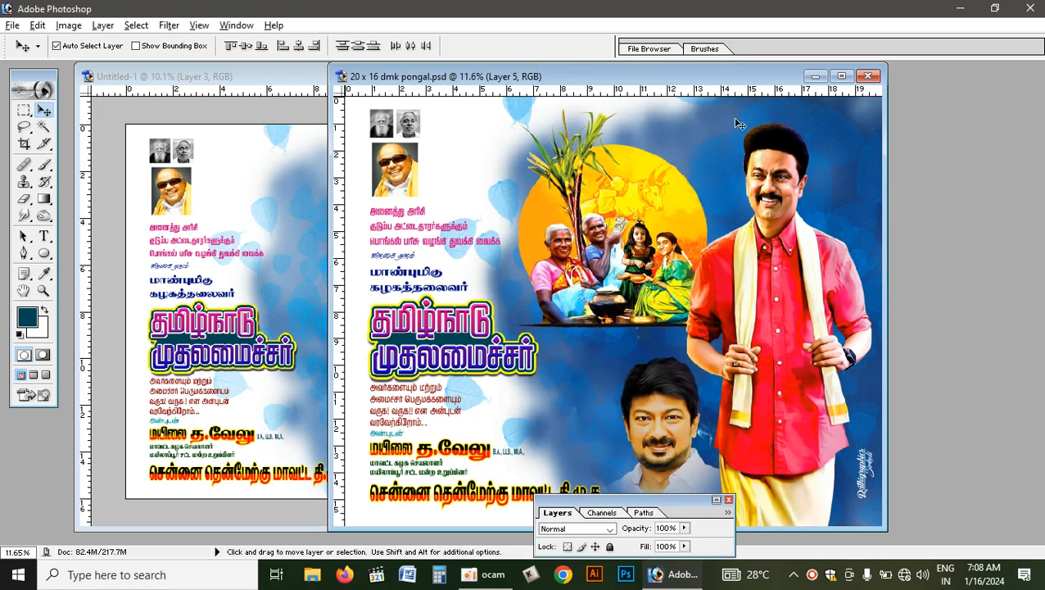
{"action": "left_click_drag", "start_coordinate": [735, 122], "coordinate": [454, 99]}
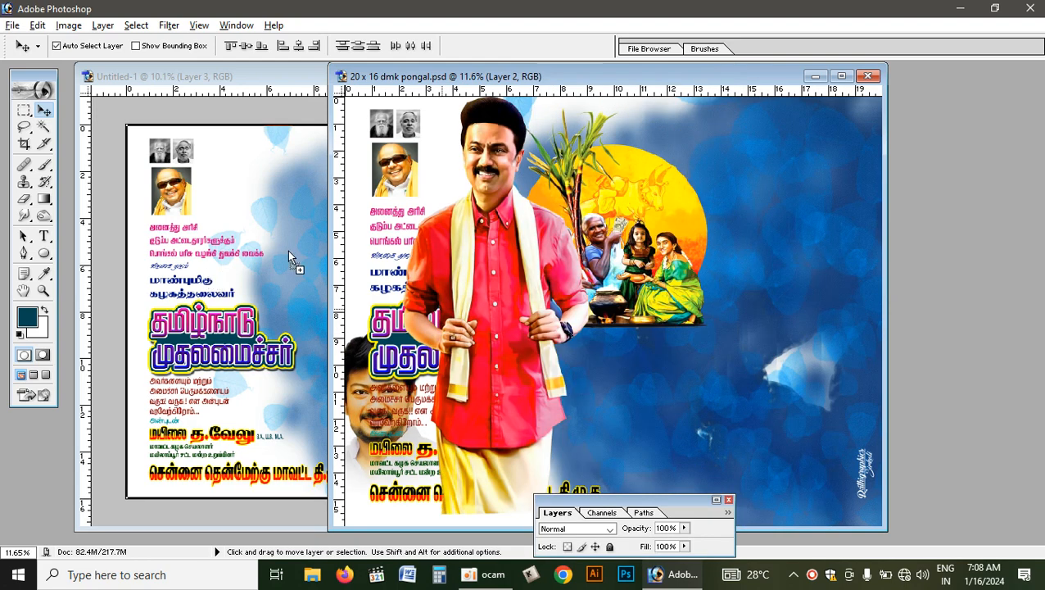
{"action": "left_click_drag", "start_coordinate": [288, 254], "coordinate": [291, 249]}
{"action": "left_click", "coordinate": [596, 77]}
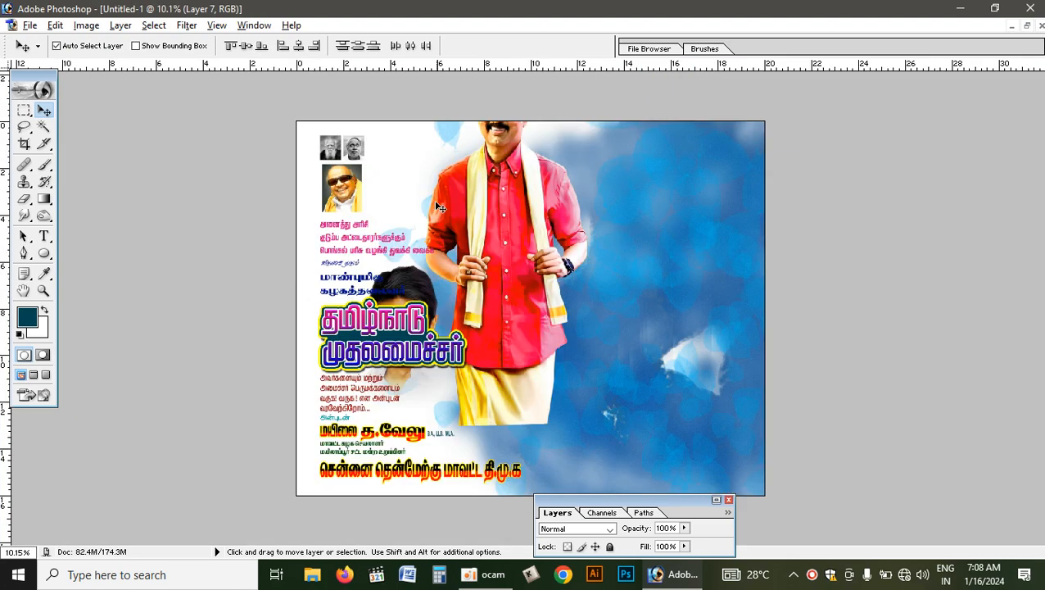
{"action": "left_click_drag", "start_coordinate": [487, 219], "coordinate": [658, 301]}
Scale the linked red-shirt figure and smaller portrait proportionally to 101.5% so that they reach the poster's lower edge
{"action": "key", "text": "ctrl+t"}
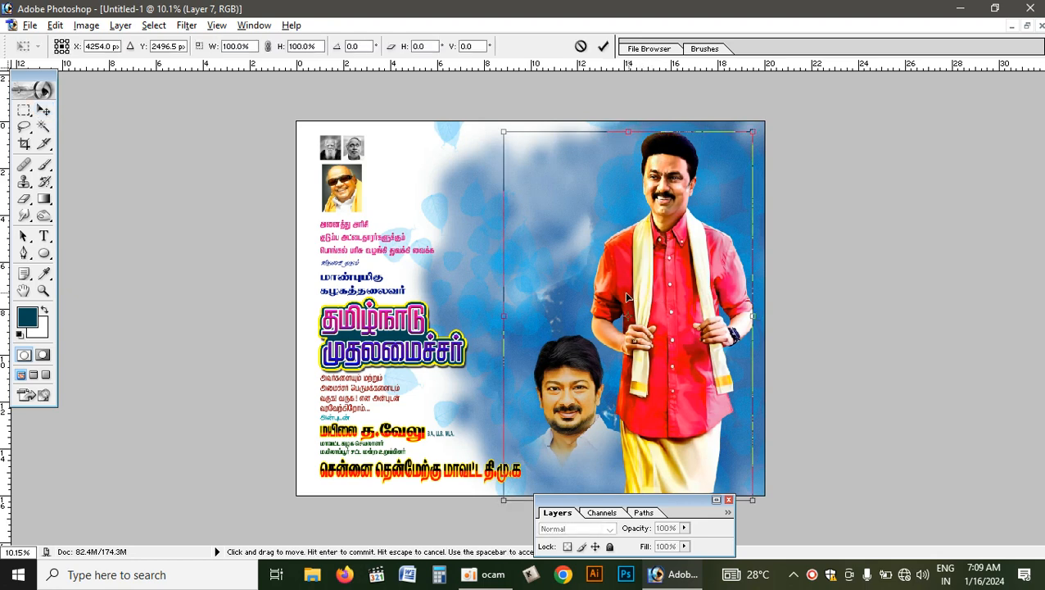
{"action": "left_click", "coordinate": [716, 501]}
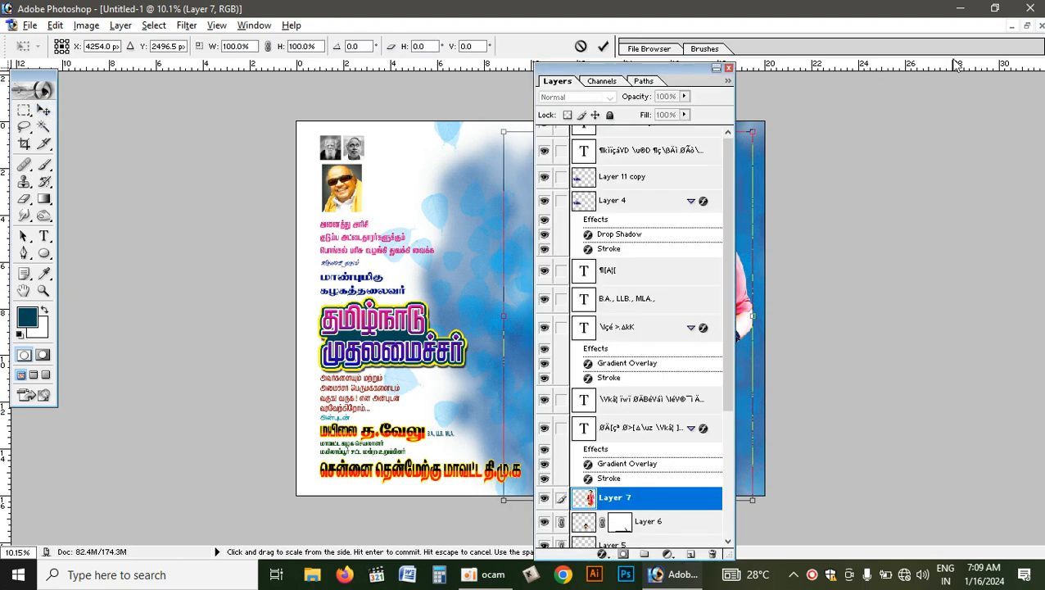
{"action": "left_click_drag", "start_coordinate": [957, 64], "coordinate": [955, 66]}
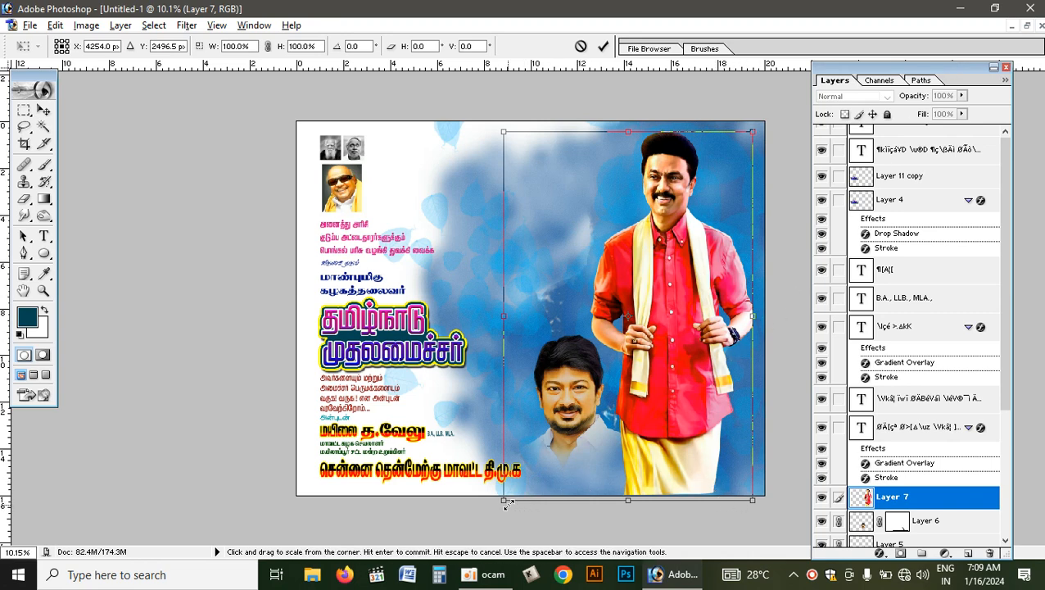
{"action": "left_click_drag", "start_coordinate": [505, 504], "coordinate": [499, 506]}
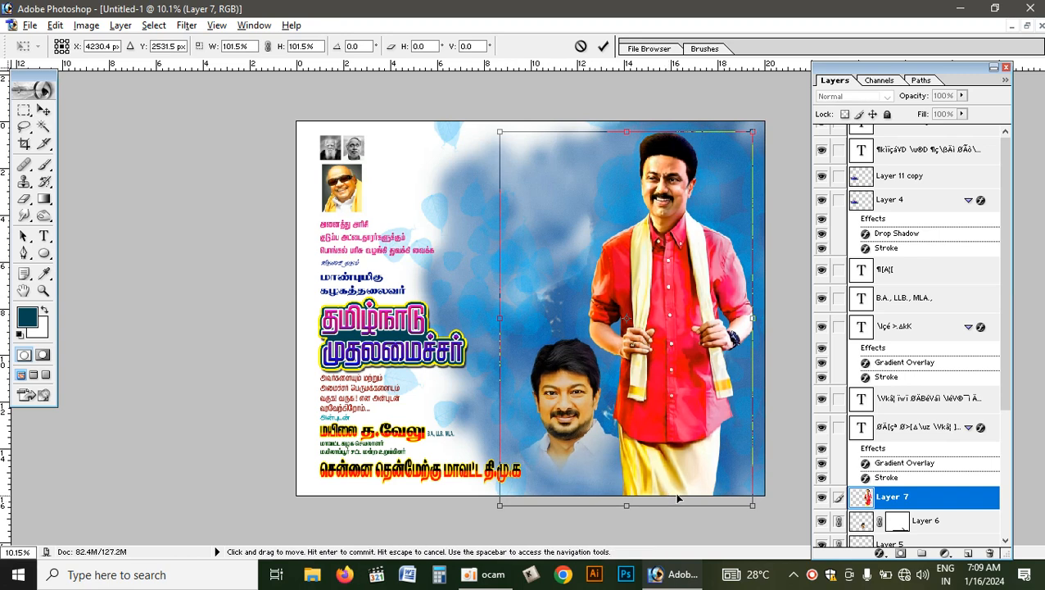
{"action": "key", "text": "Return"}
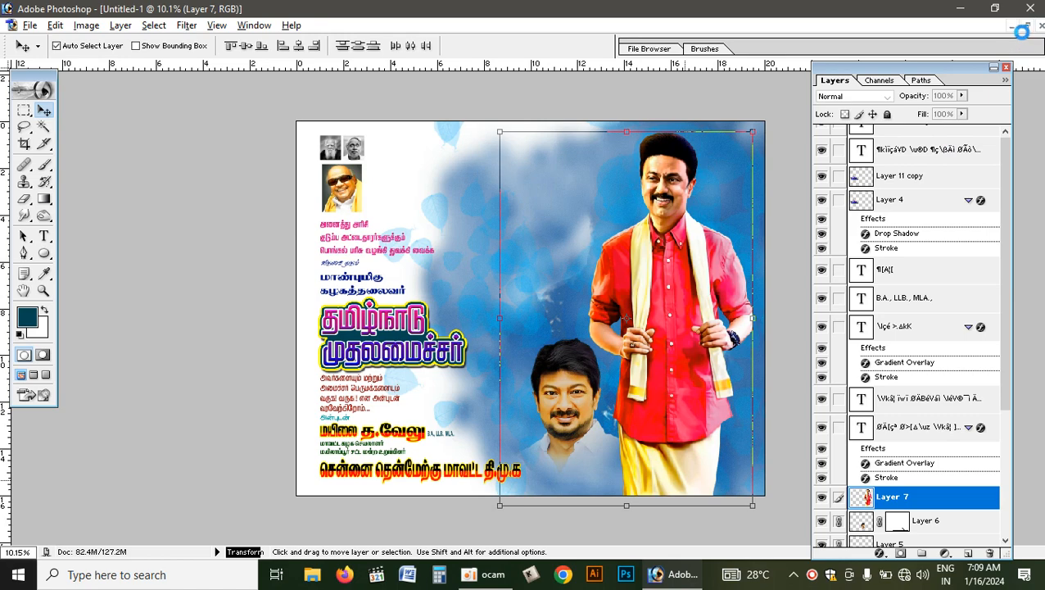
Copy the Pongal family and yellow sun illustration from the PSD into Untitled-1, between the text and the red-shirt figure
{"action": "left_click", "coordinate": [1028, 27]}
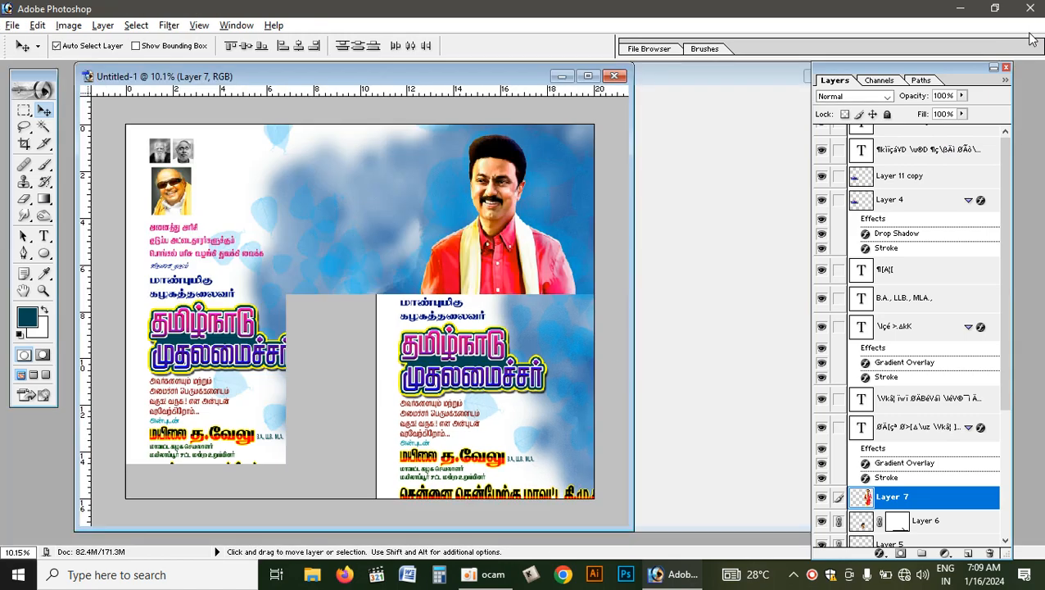
{"action": "left_click", "coordinate": [680, 243]}
{"action": "left_click_drag", "start_coordinate": [647, 257], "coordinate": [389, 241]}
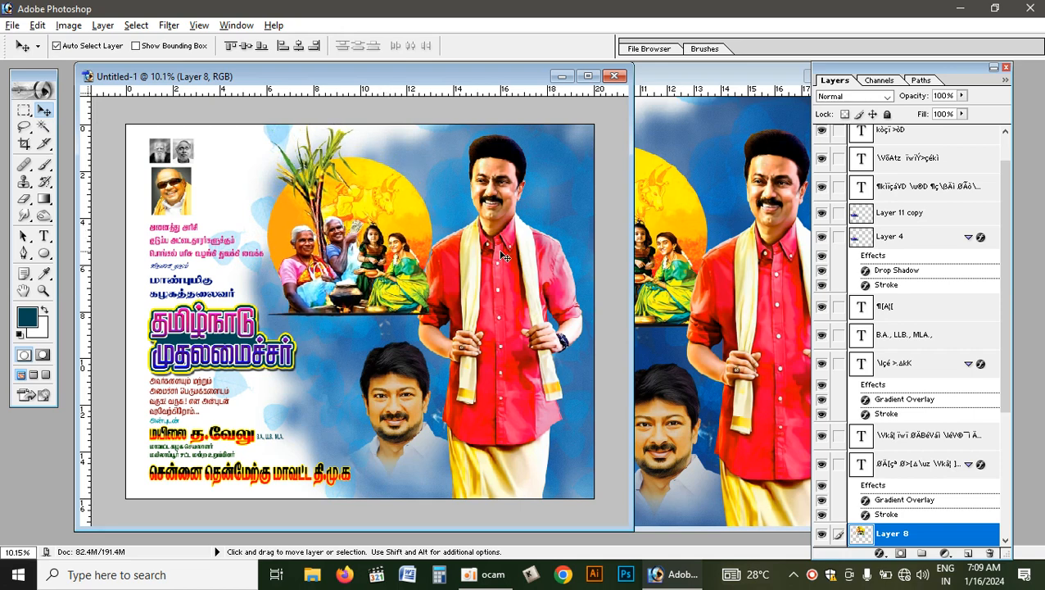
Bring the family illustration to the front, stack the red-shirt figure's layer above it and nudge the illustration slightly right and down
{"action": "key", "text": "ctrl+shift+bracketright"}
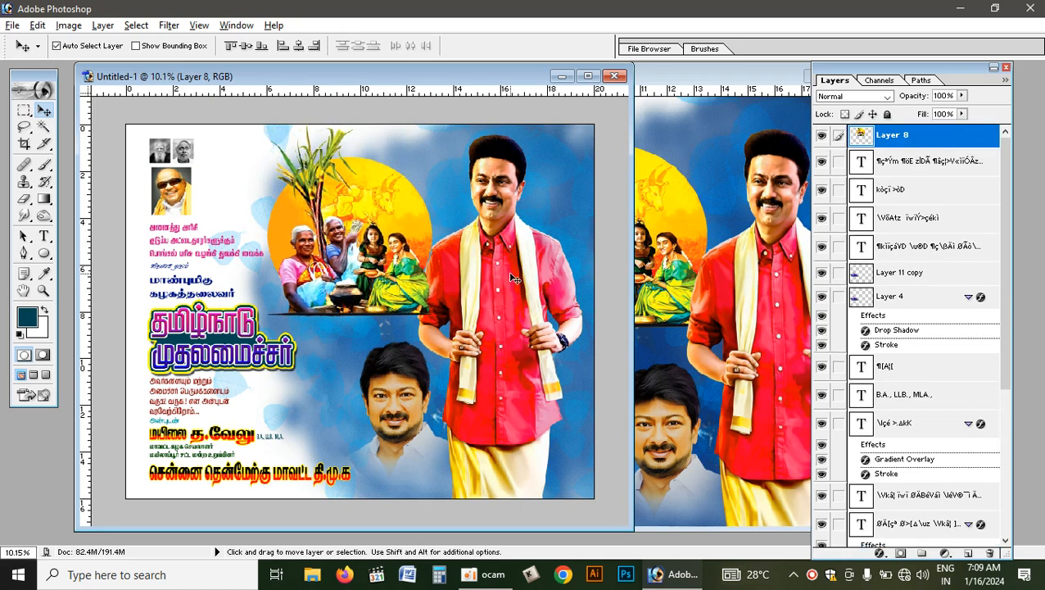
{"action": "right_click", "coordinate": [514, 277]}
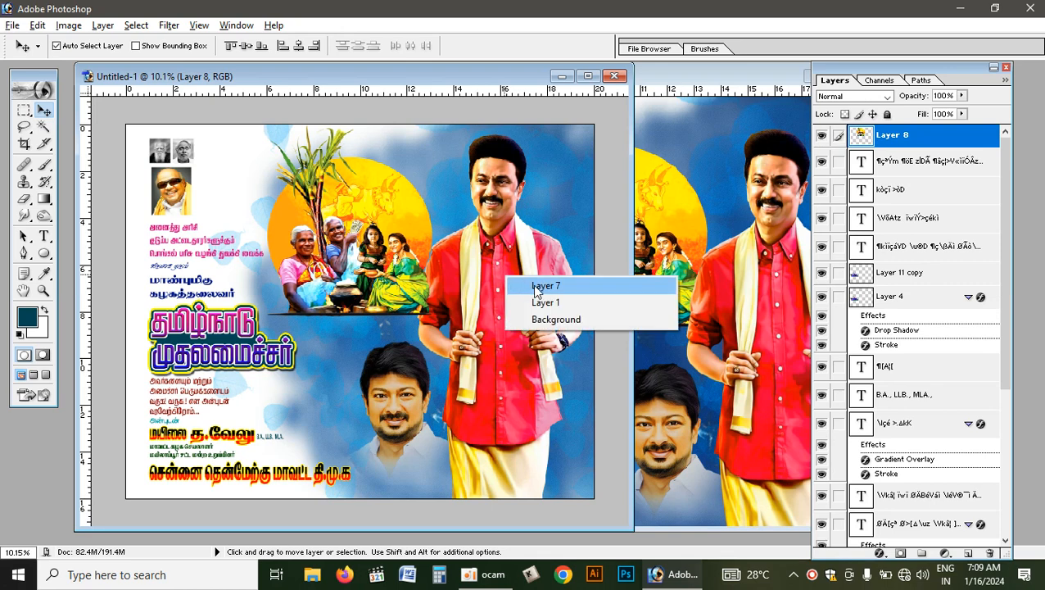
{"action": "left_click", "coordinate": [534, 284]}
{"action": "key", "text": "ctrl+shift+bracketright"}
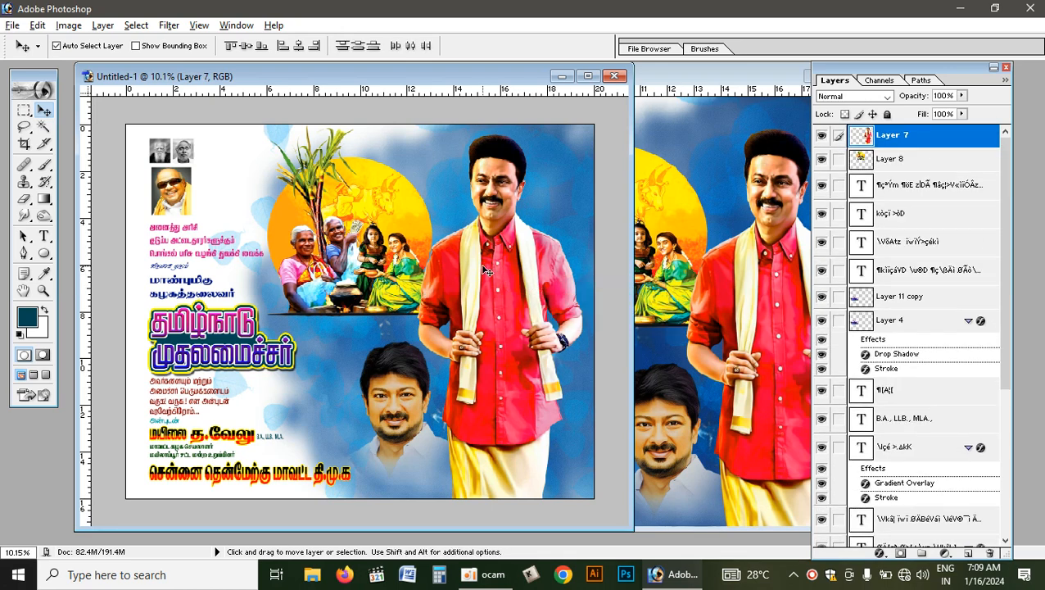
{"action": "left_click_drag", "start_coordinate": [330, 231], "coordinate": [331, 239]}
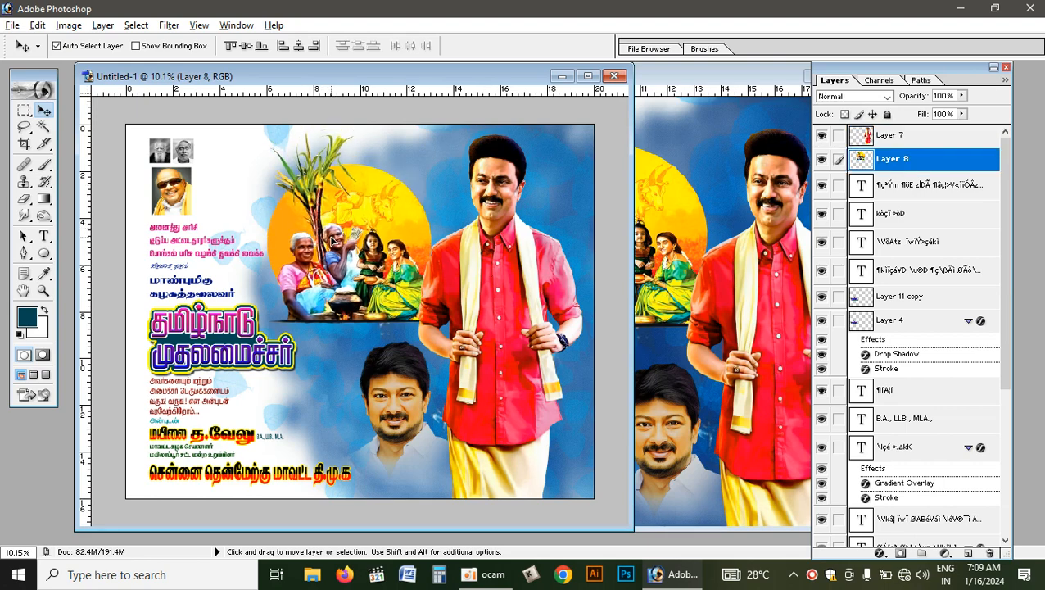
Copy the white vertical designer signature from the PSD into Untitled-1 and place it near the lower right edge, beside the red shirt
{"action": "left_click", "coordinate": [702, 174]}
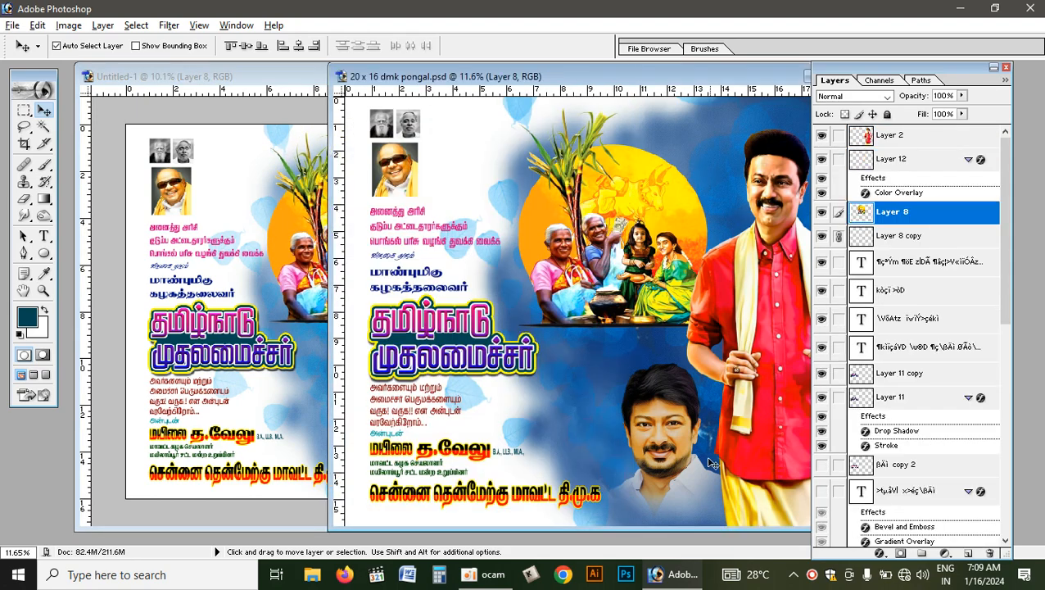
{"action": "double_click", "coordinate": [757, 80]}
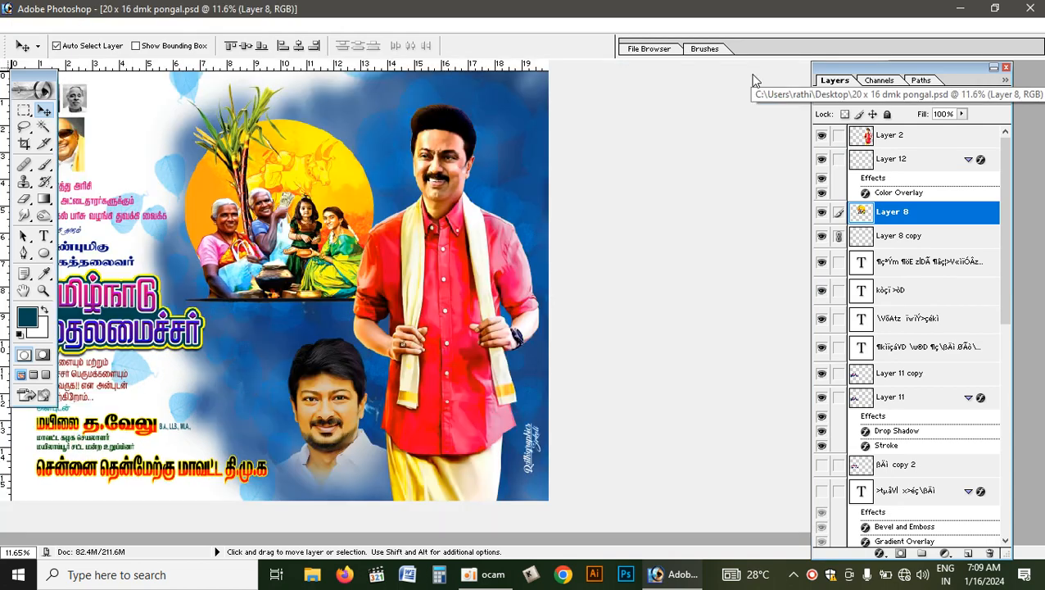
{"action": "left_click", "coordinate": [993, 66]}
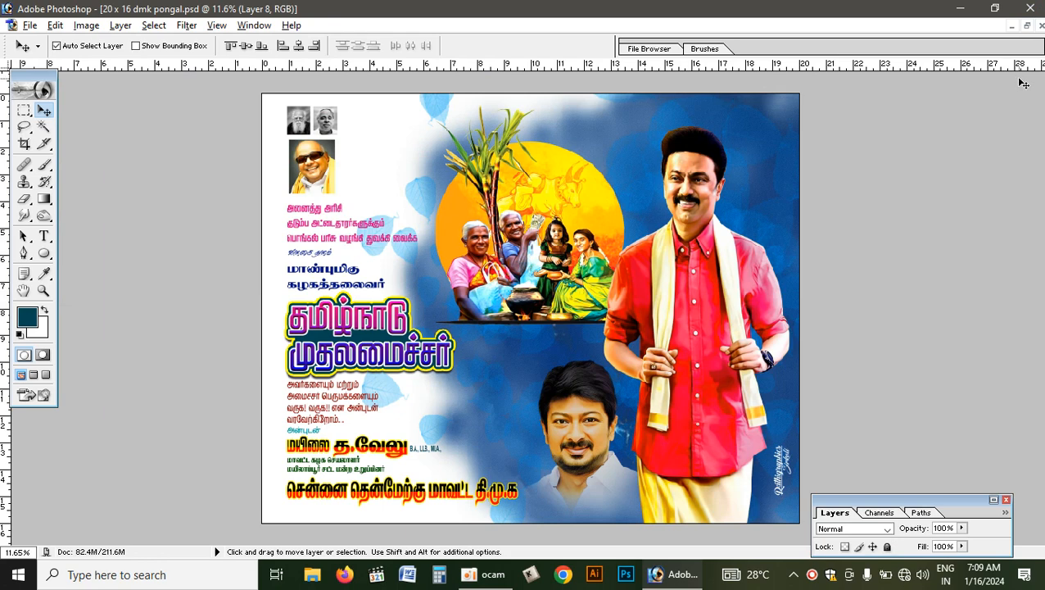
{"action": "left_click", "coordinate": [1027, 27]}
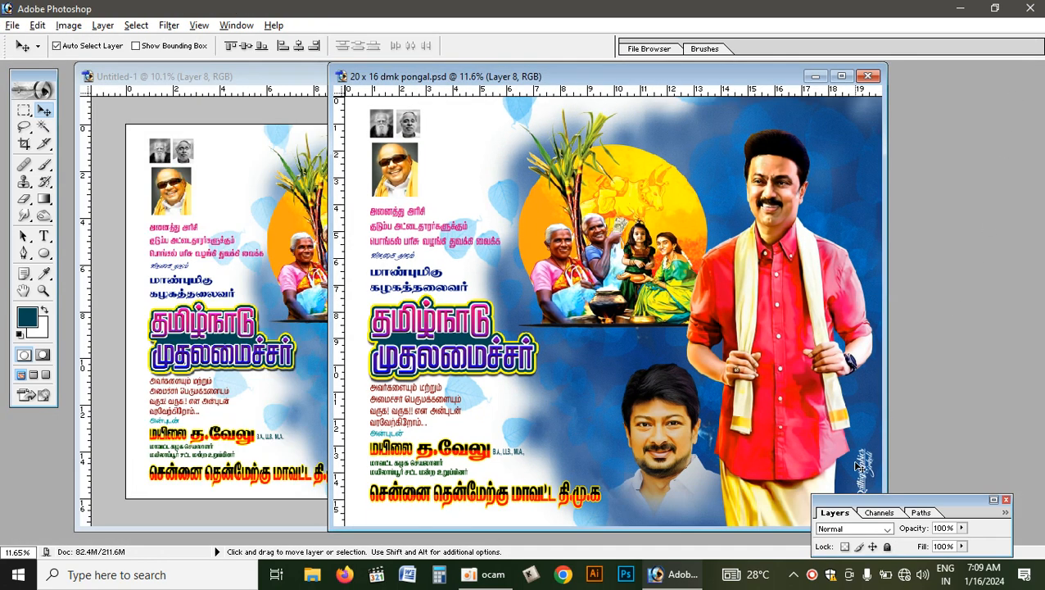
{"action": "left_click_drag", "start_coordinate": [868, 470], "coordinate": [860, 472]}
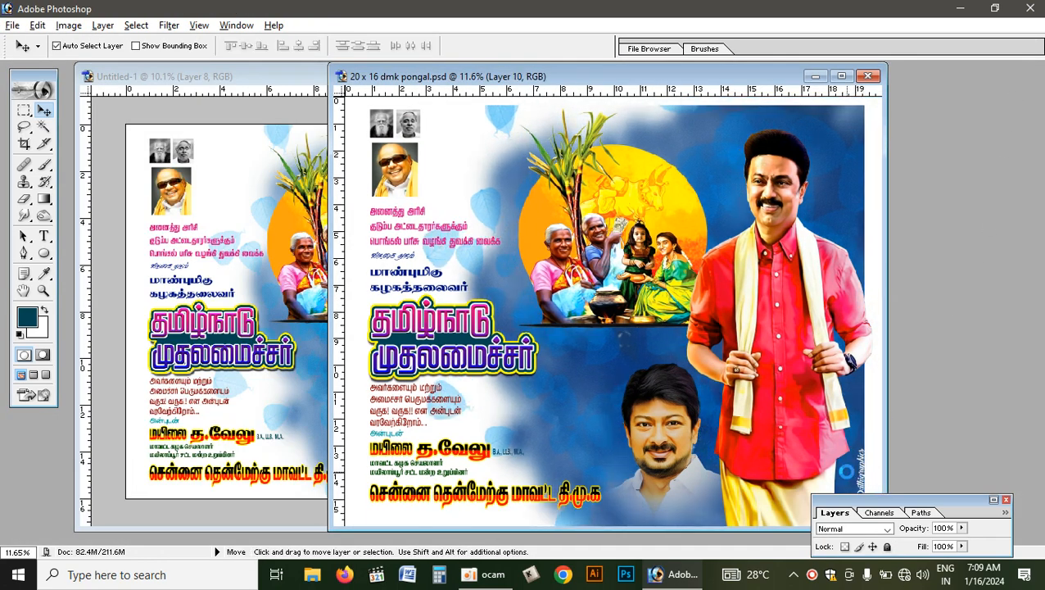
{"action": "key", "text": "ctrl+z"}
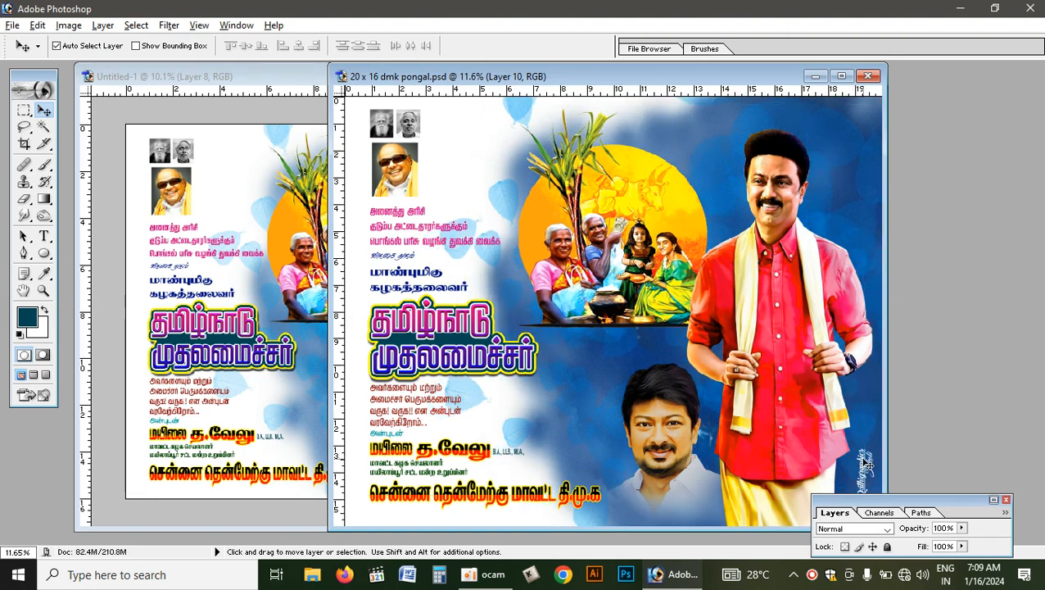
{"action": "left_click_drag", "start_coordinate": [864, 463], "coordinate": [317, 364]}
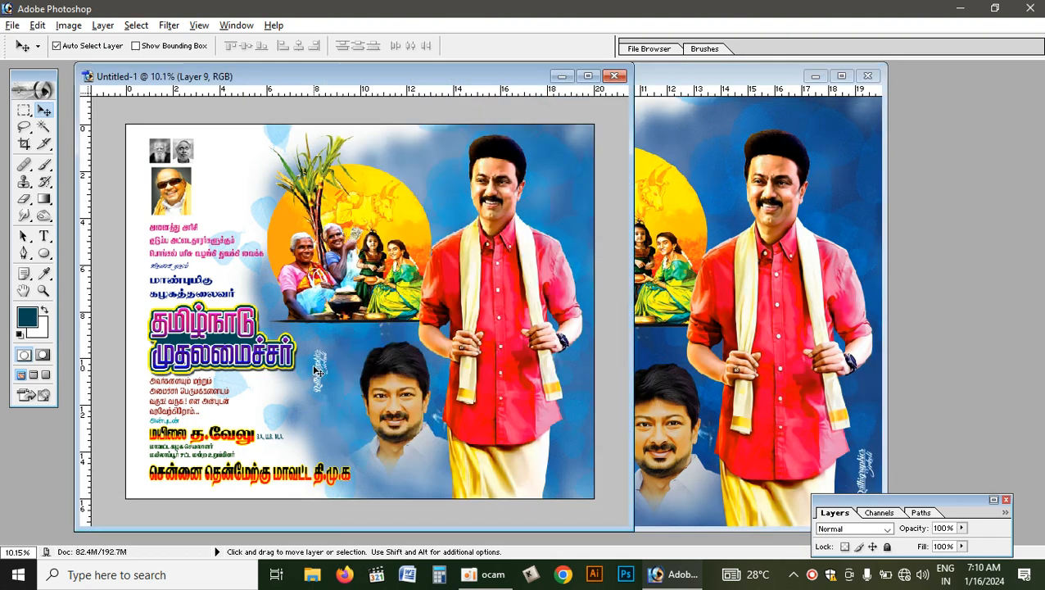
{"action": "mouse_move", "coordinate": [320, 386]}
{"action": "left_mouse_down"}
{"action": "mouse_move", "coordinate": [509, 424]}
{"action": "mouse_move", "coordinate": [580, 451]}
{"action": "mouse_move", "coordinate": [571, 446]}
{"action": "left_mouse_up"}
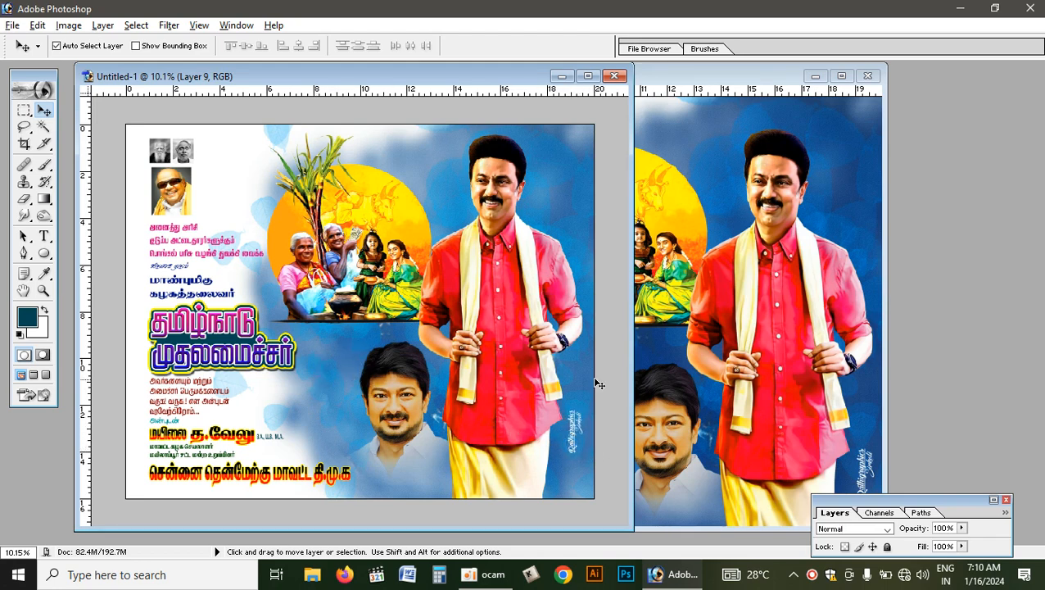
Darken the blue background with a Curves adjustment layer directly above Layer 1, using RGB input 140 and output 103
{"action": "key", "text": "shift"}
{"action": "left_click", "coordinate": [995, 499]}
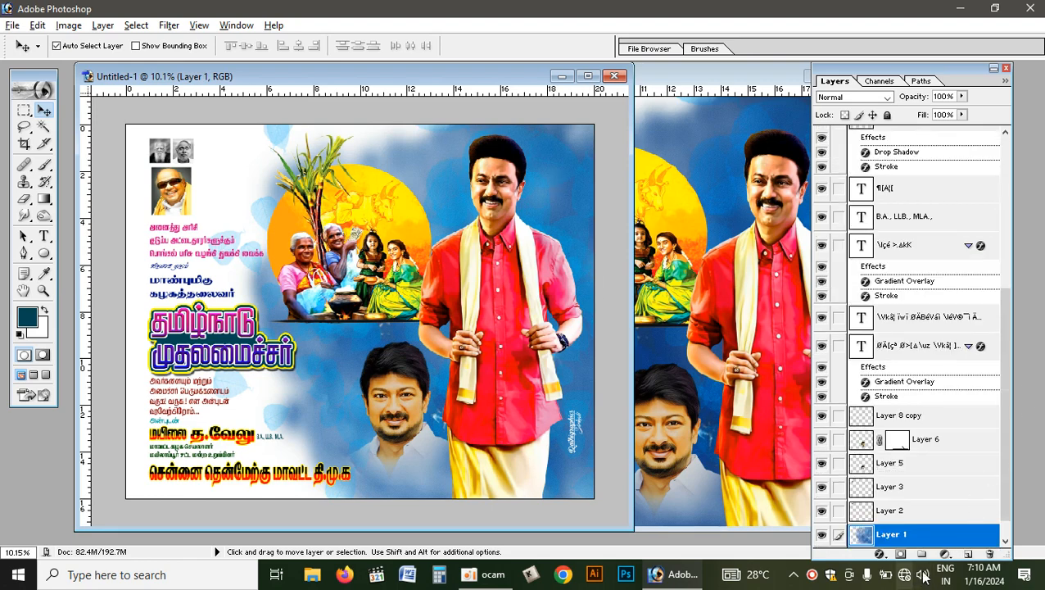
{"action": "left_click", "coordinate": [942, 555]}
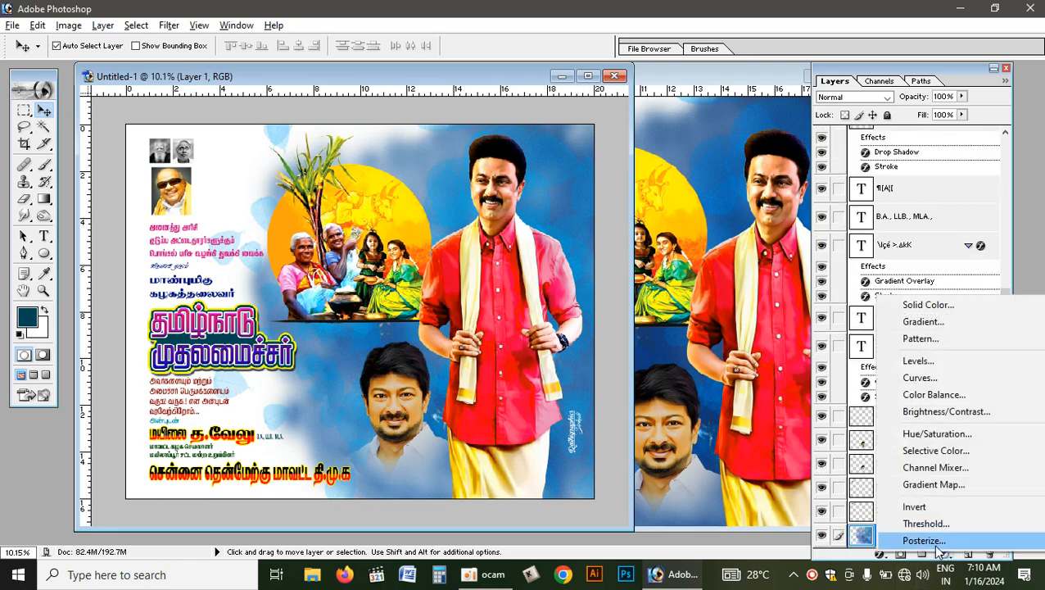
{"action": "left_click", "coordinate": [927, 379]}
{"action": "left_click_drag", "start_coordinate": [195, 173], "coordinate": [199, 182]}
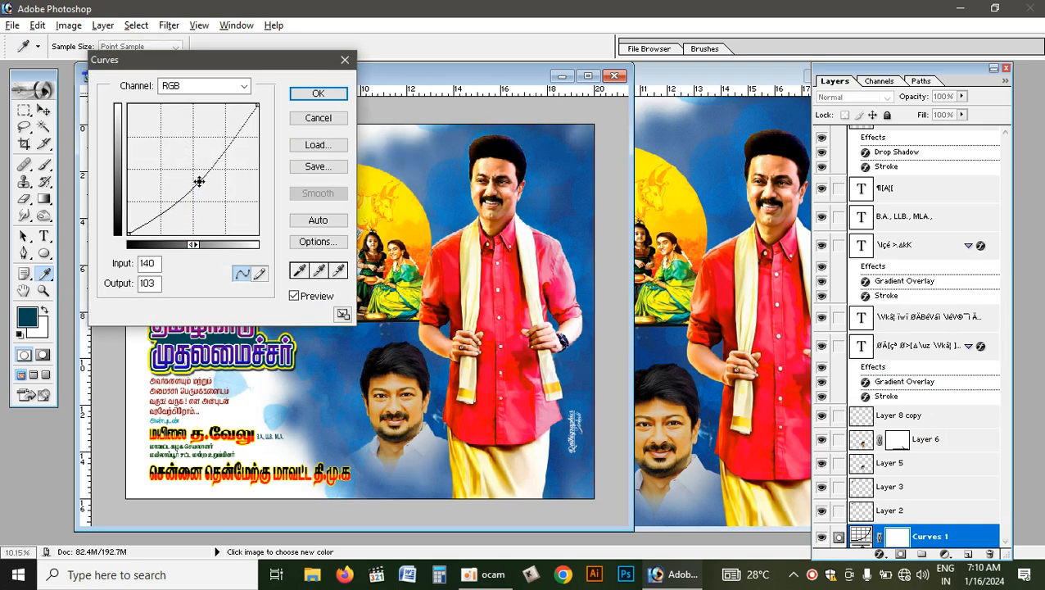
{"action": "left_click", "coordinate": [324, 95]}
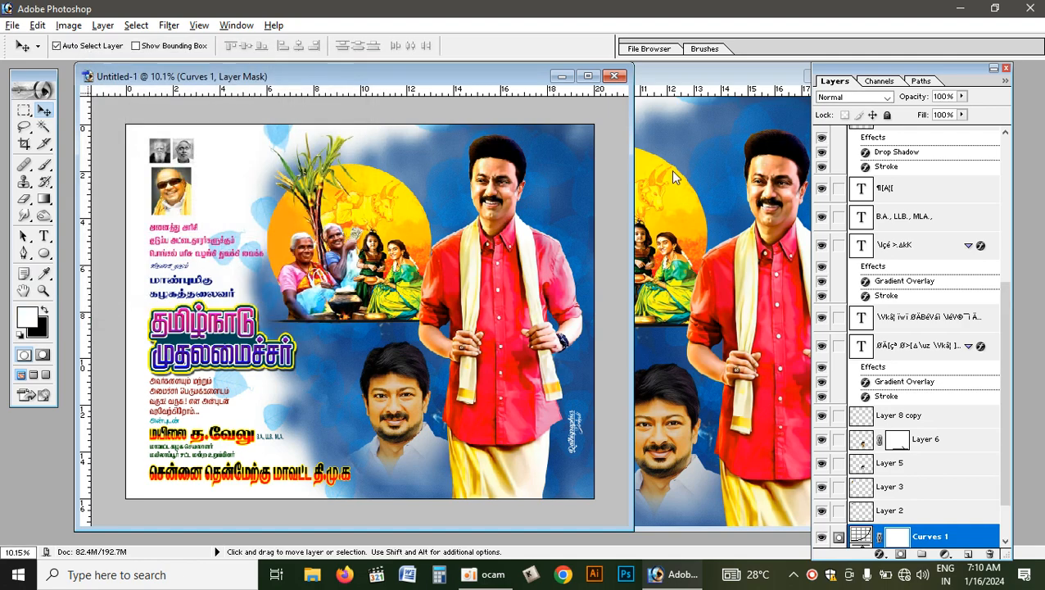
Compare Untitled-1 with the original PSD, and examine the rebuilt poster fitted to the screen with the palettes briefly hidden
{"action": "left_click", "coordinate": [694, 160]}
{"action": "left_click", "coordinate": [315, 105]}
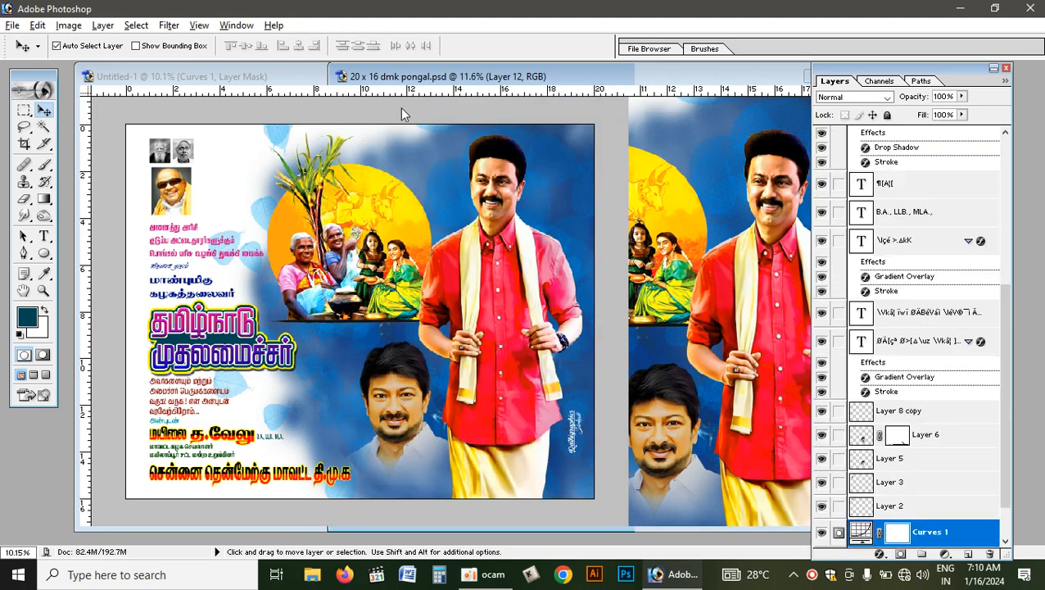
{"action": "left_click", "coordinate": [582, 82]}
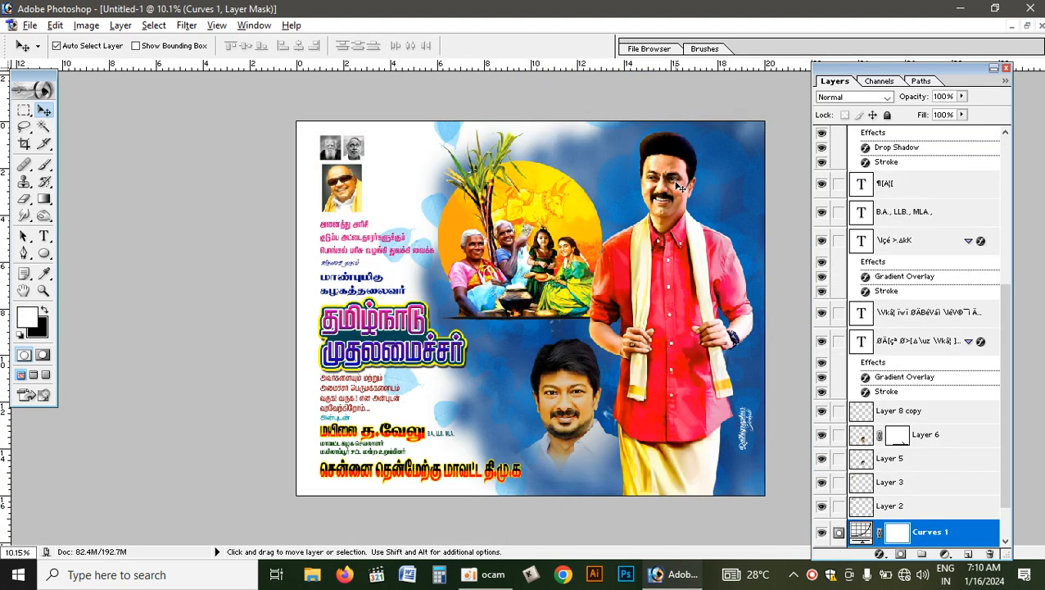
{"action": "key", "text": "ctrl+0"}
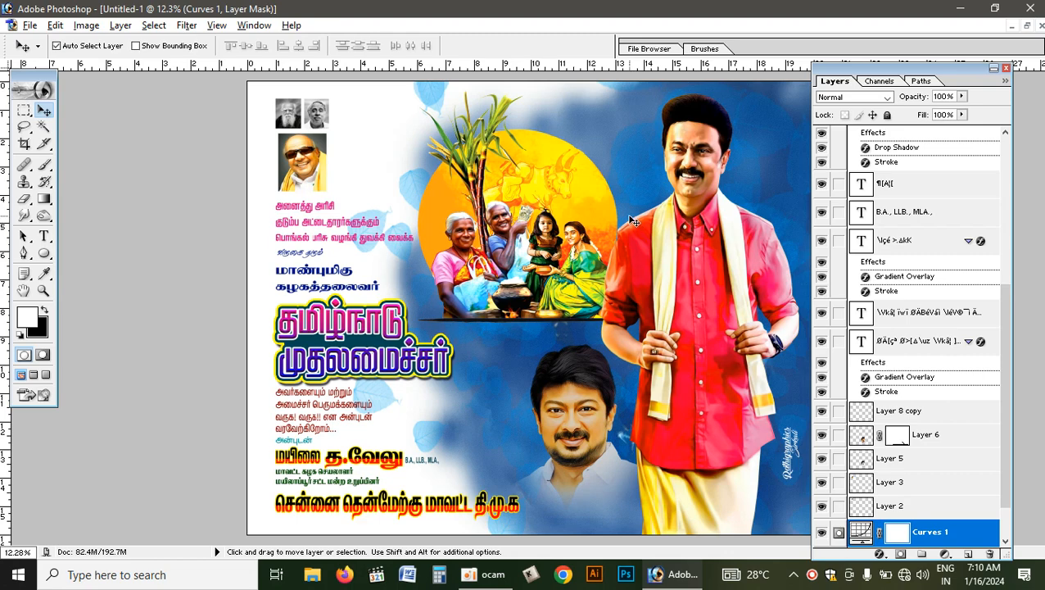
{"action": "left_click", "coordinate": [605, 151]}
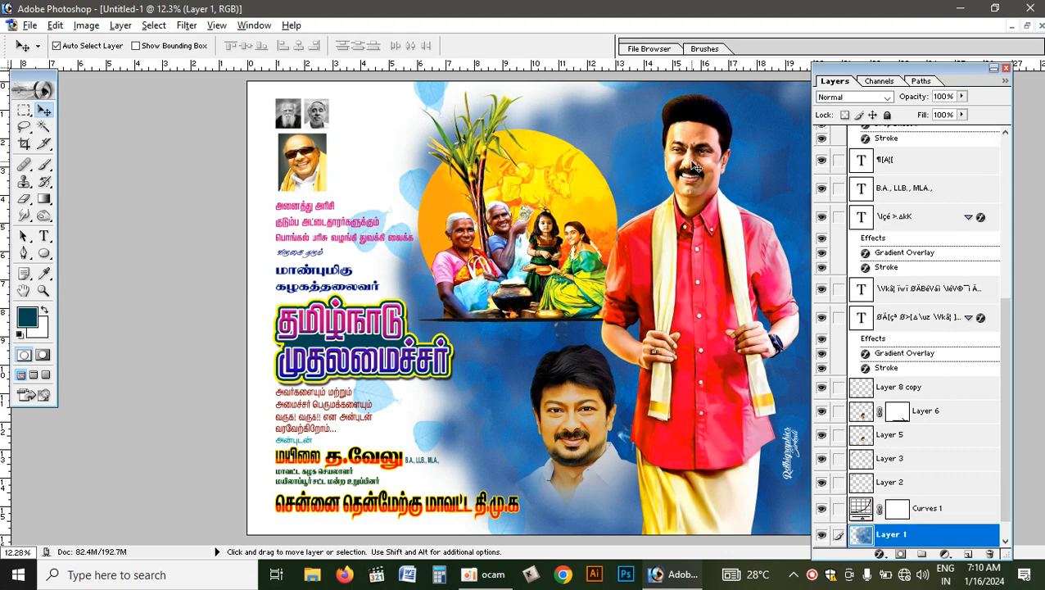
{"action": "key", "text": "Tab"}
{"action": "key", "text": "Tab"}
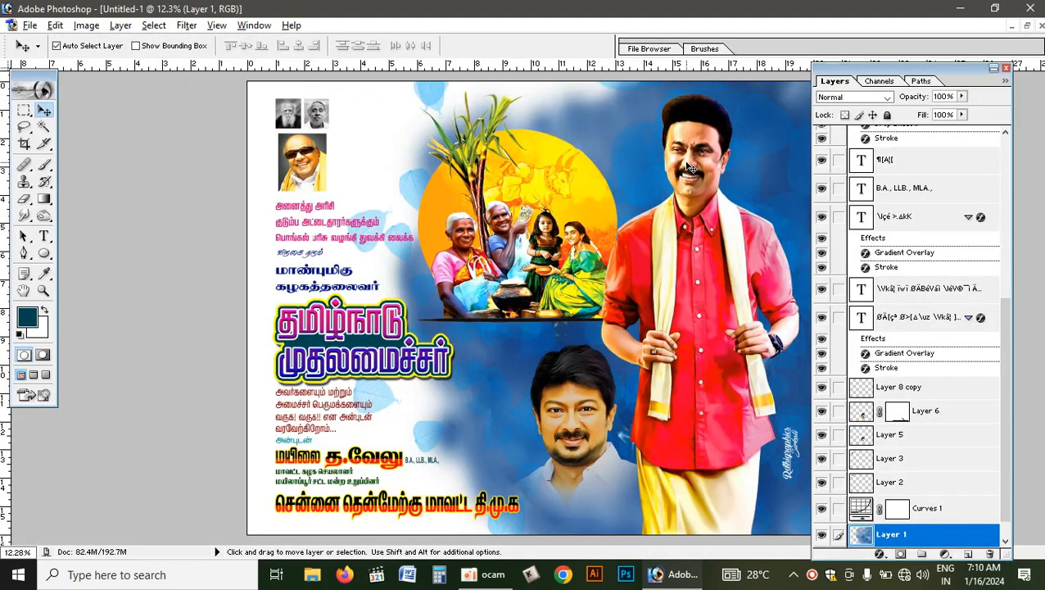